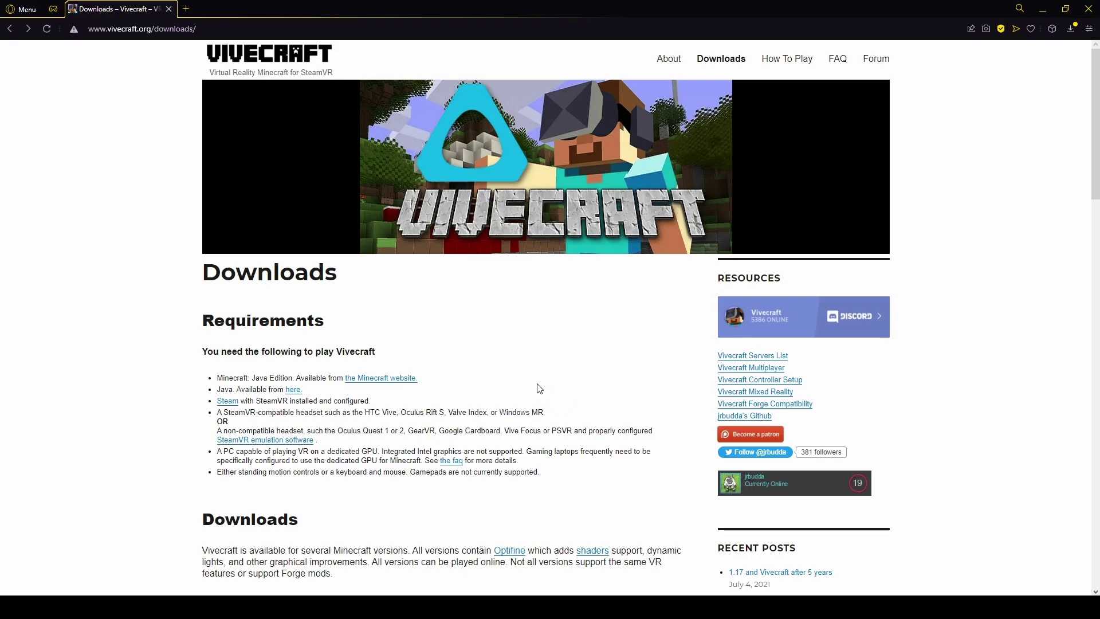
Step: Find Current Versions on vivecraft.org and open the Vivecraft 1.16.X VR client releases page
scroll(552, 349, down, 2)
scroll(553, 344, down, 4)
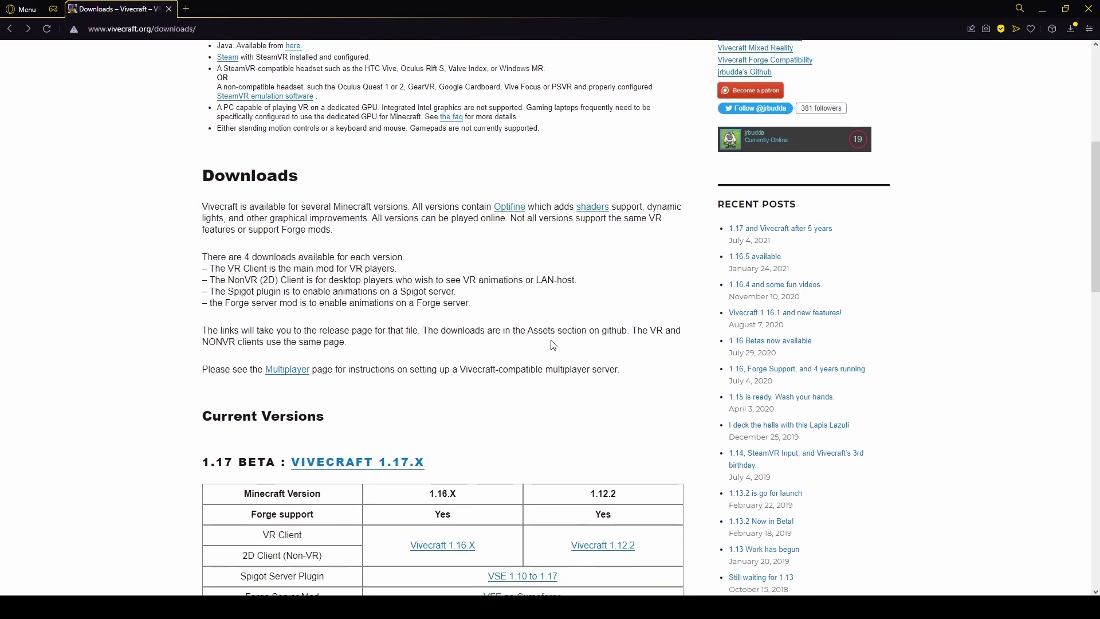
scroll(553, 344, up, 6)
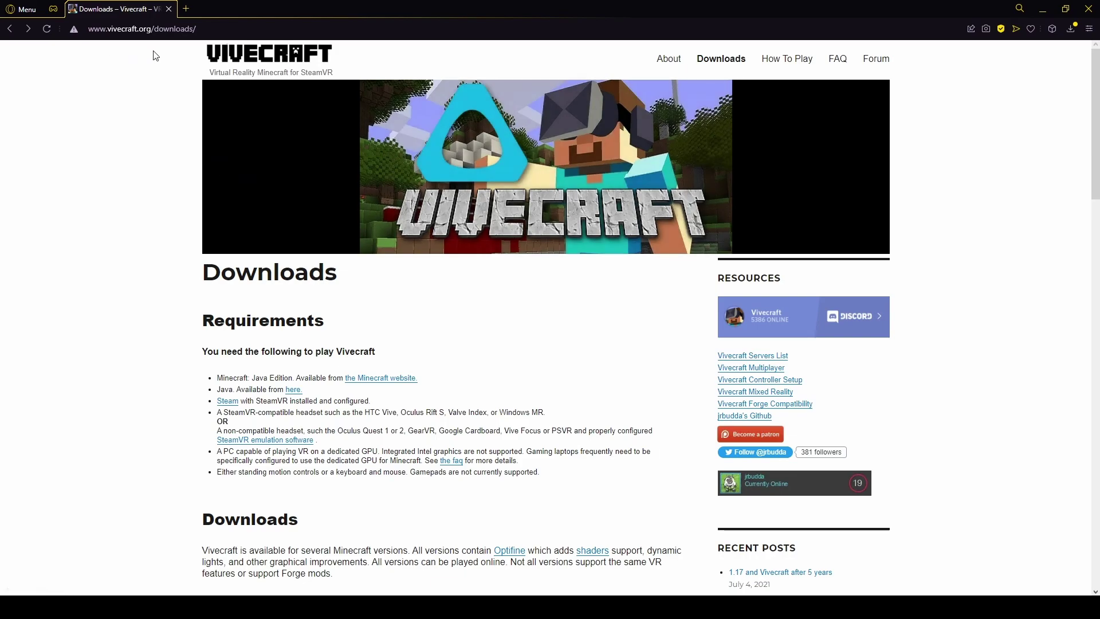
scroll(417, 376, down, 6)
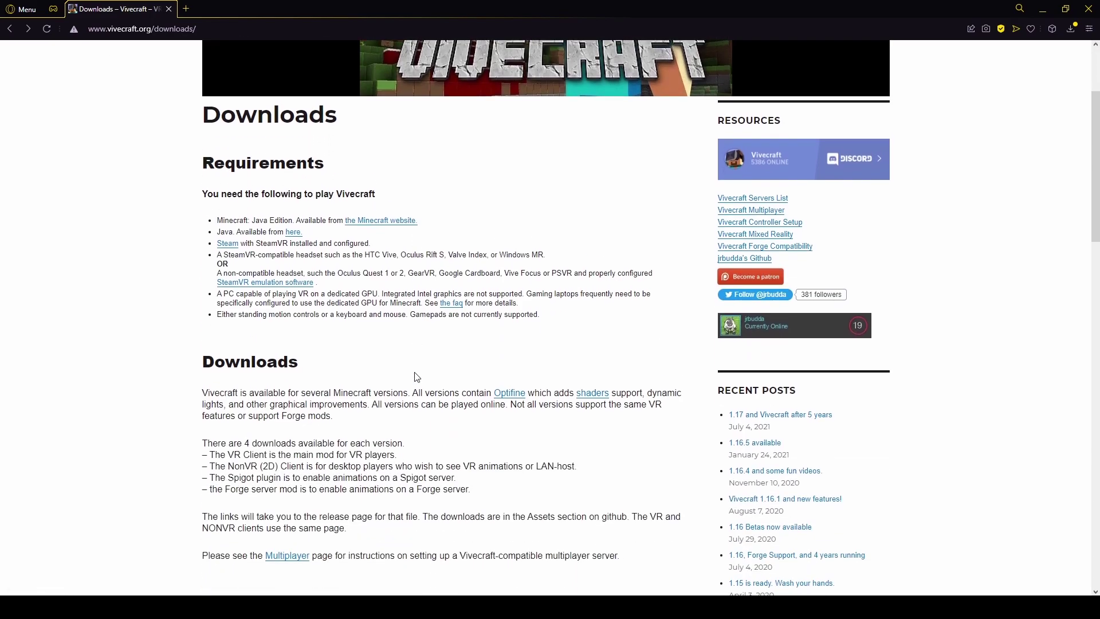
scroll(417, 376, down, 4)
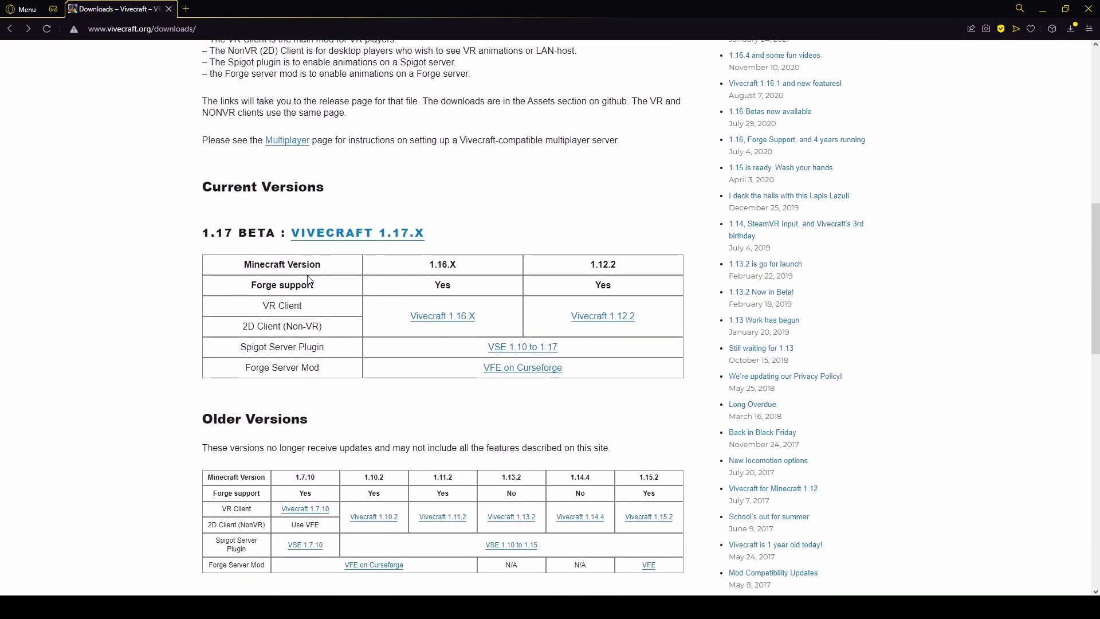
scroll(309, 279, down, 2)
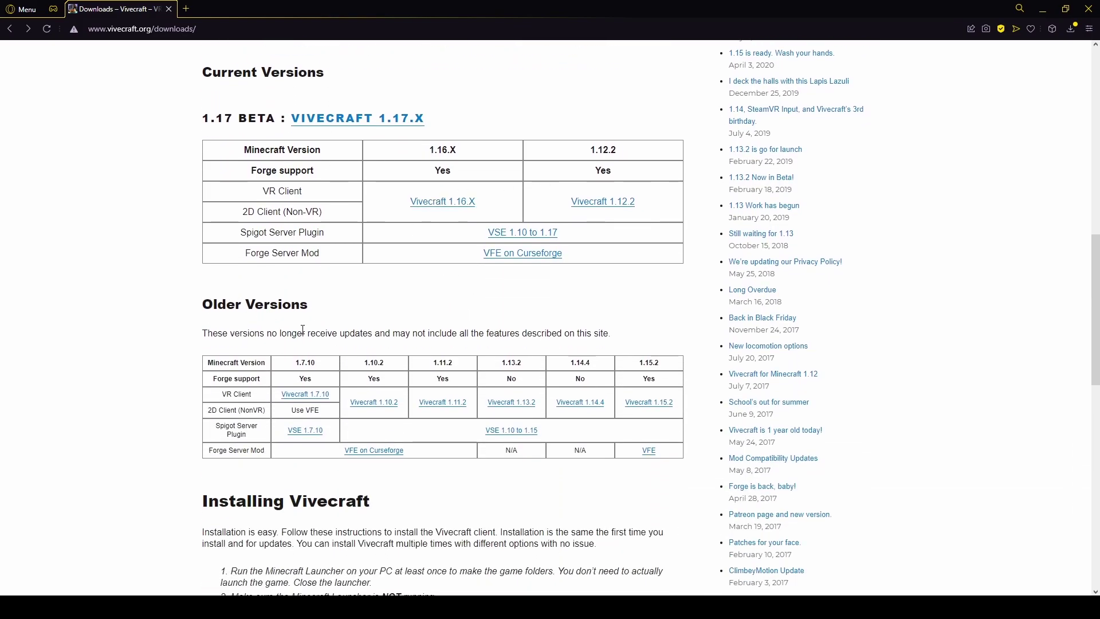
scroll(302, 330, up, 2)
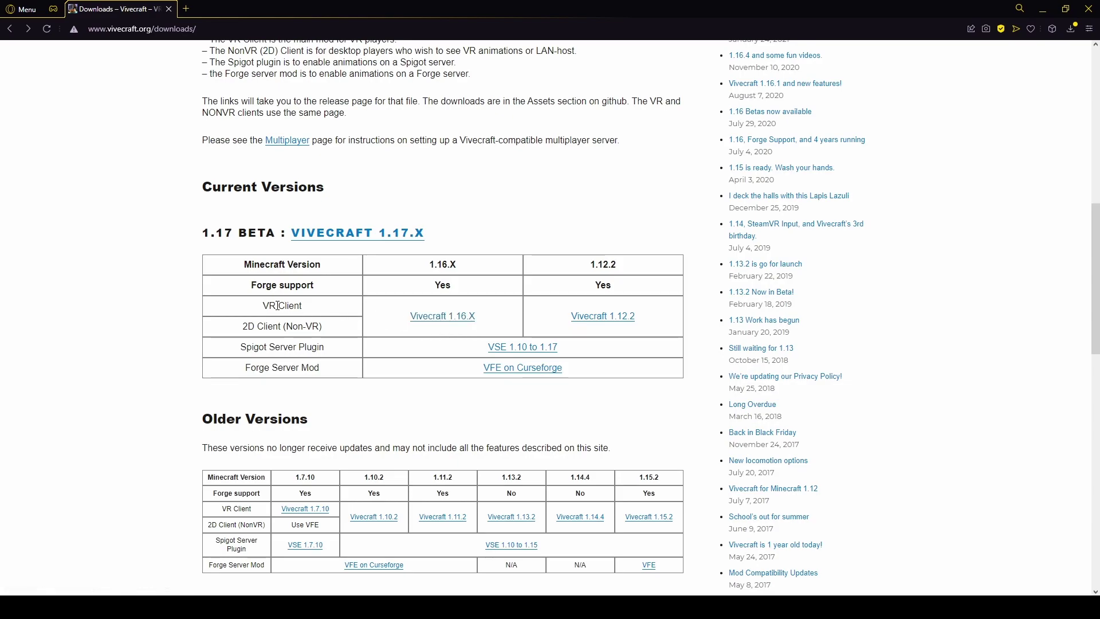
drag(265, 307, 344, 311)
click(422, 317)
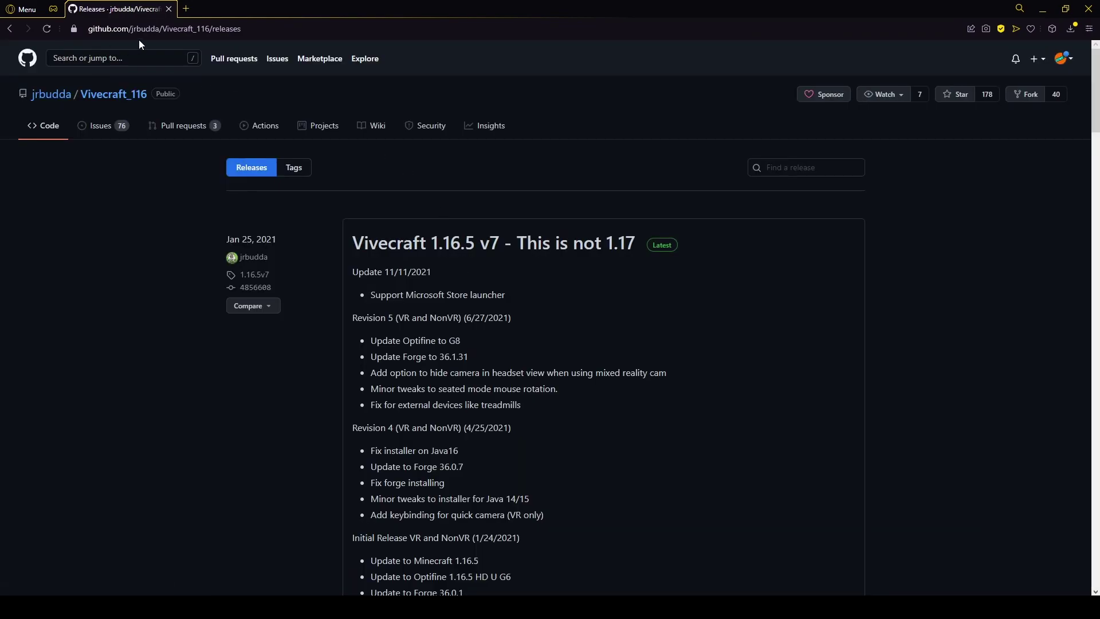
Step: Download and save vivecraft-1.16.5-jrbudda-7-6-installer.exe from the v7 release assets
scroll(526, 337, down, 2)
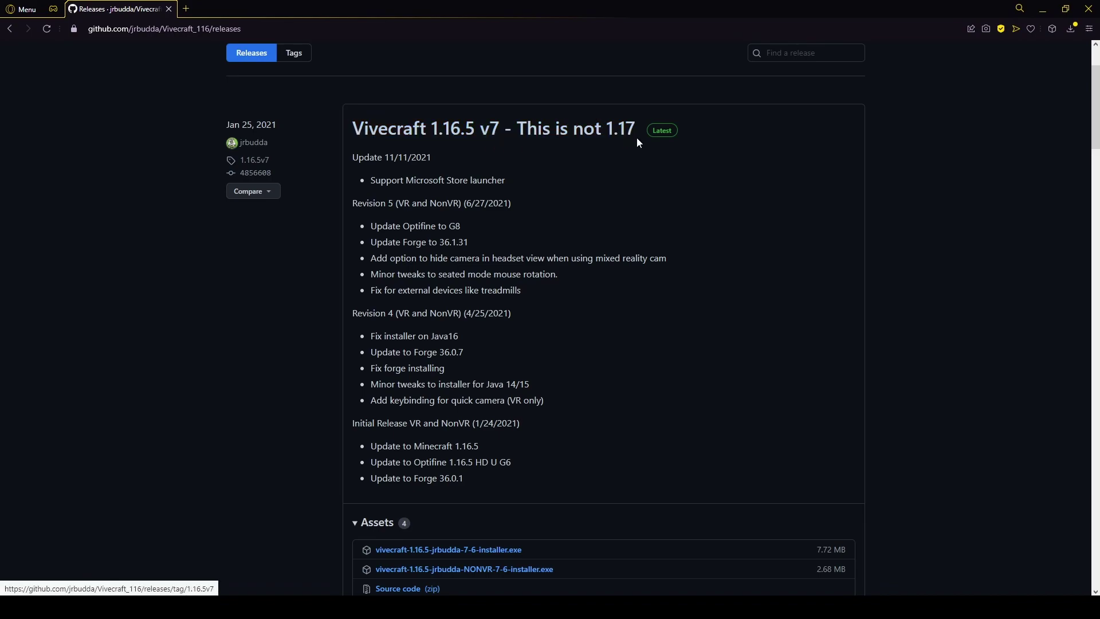
scroll(516, 215, down, 1)
scroll(516, 216, down, 3)
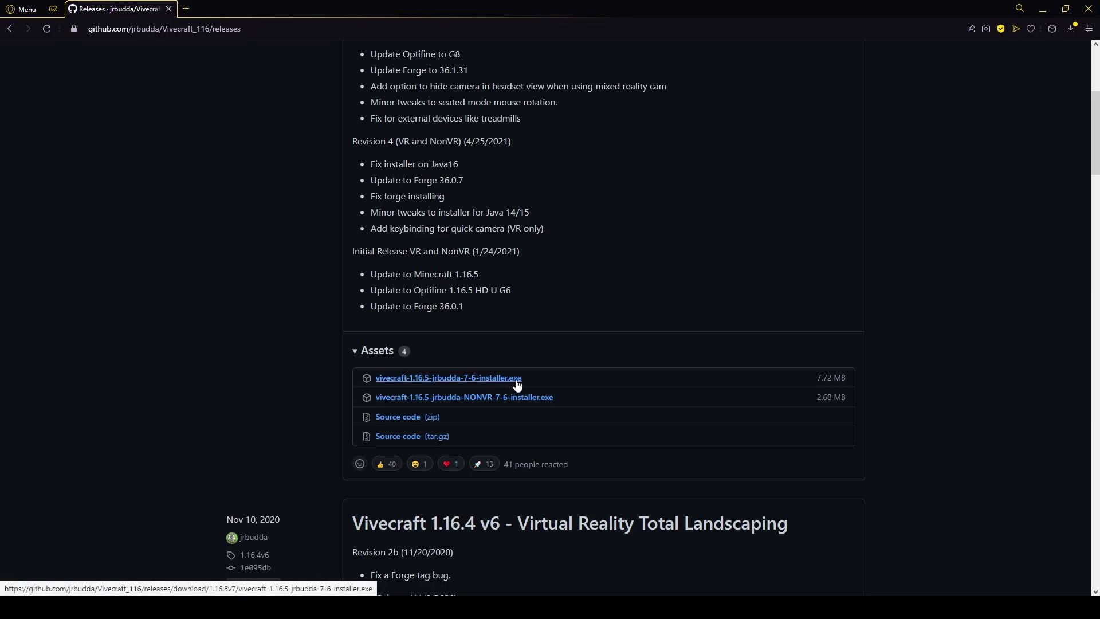
scroll(545, 375, up, 5)
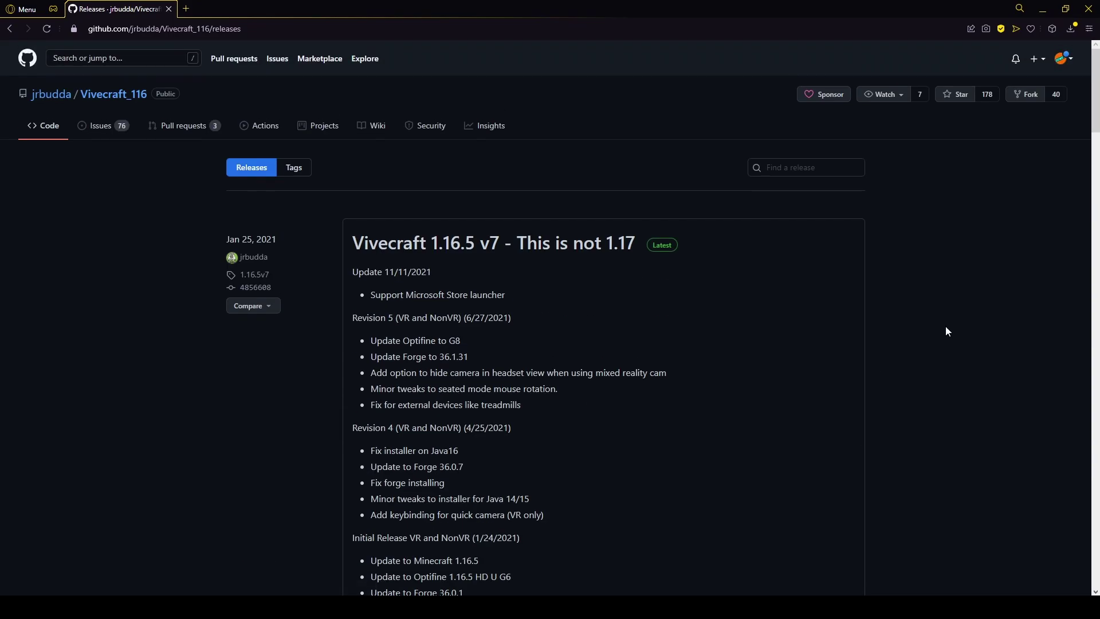
scroll(820, 378, down, 5)
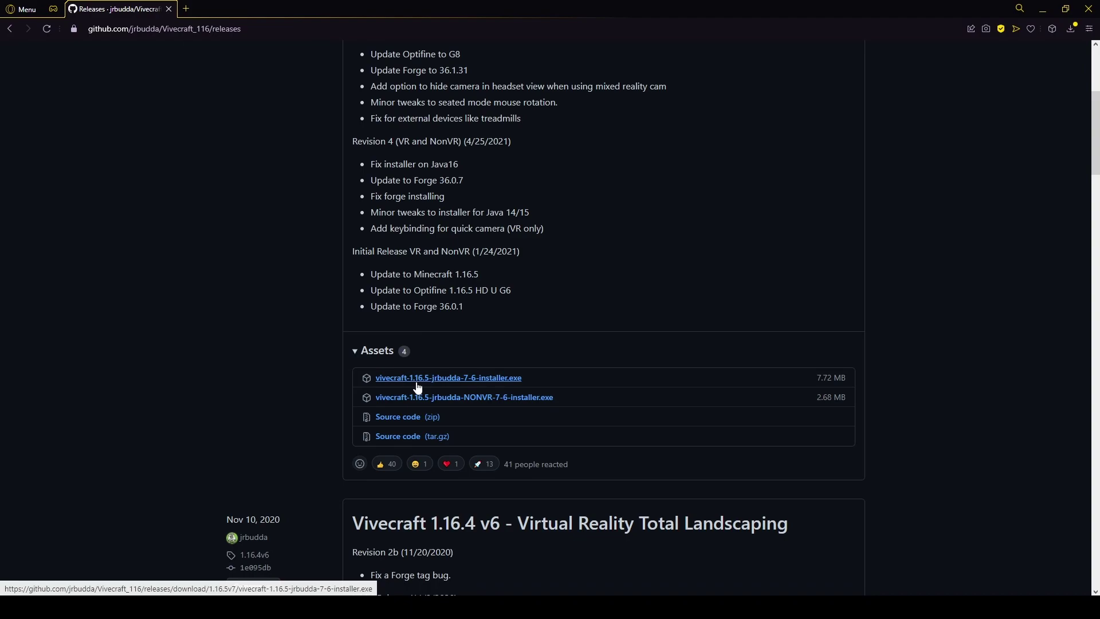
scroll(435, 385, up, 1)
scroll(435, 386, down, 1)
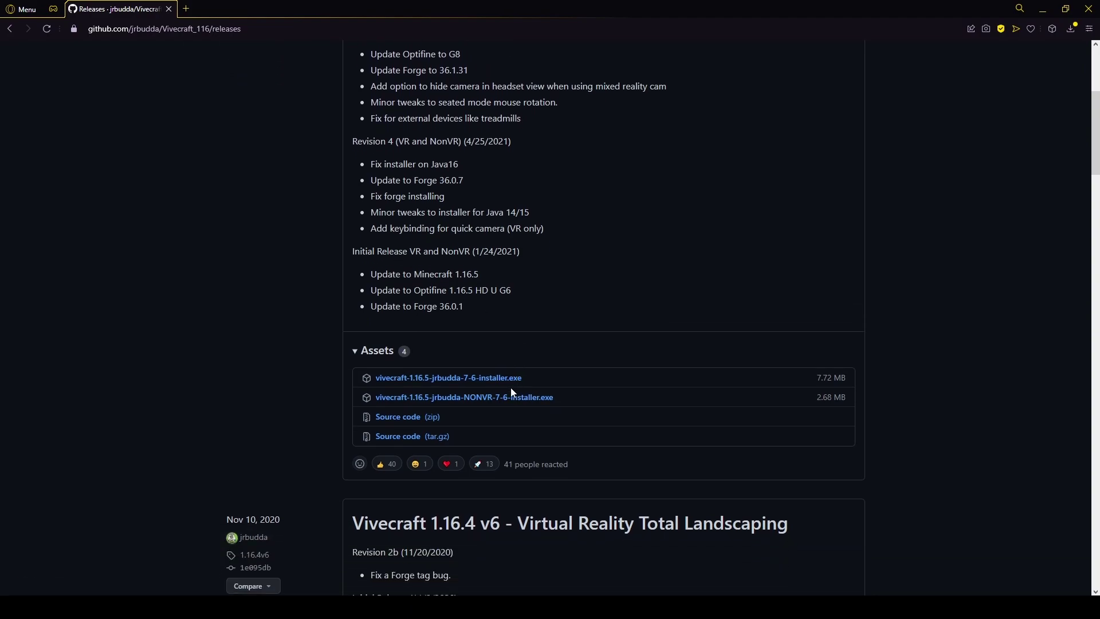
click(437, 379)
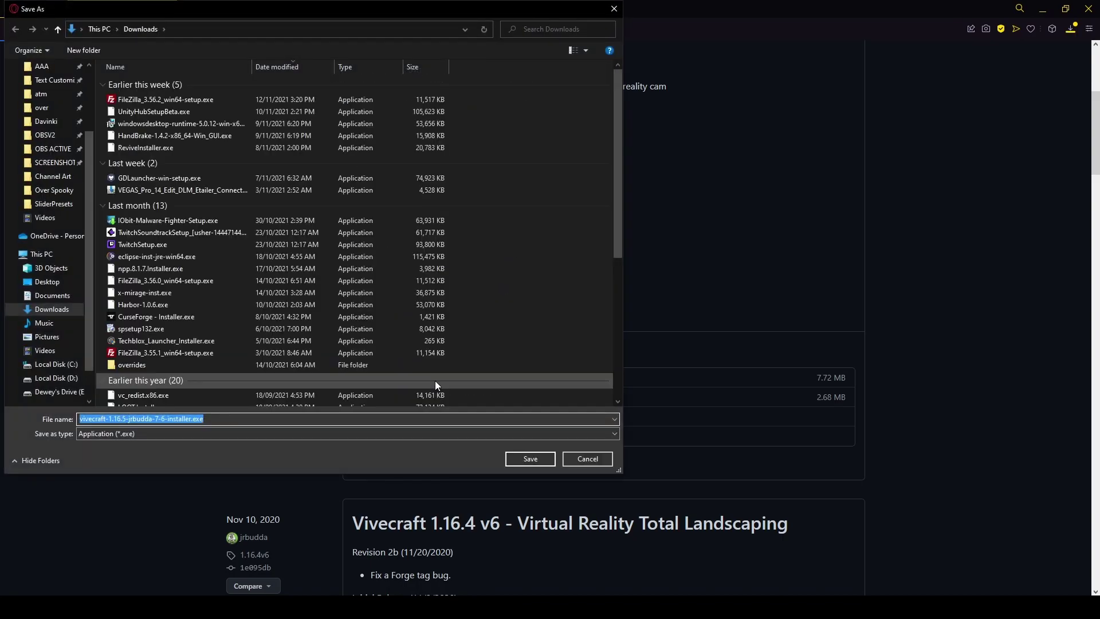
click(529, 459)
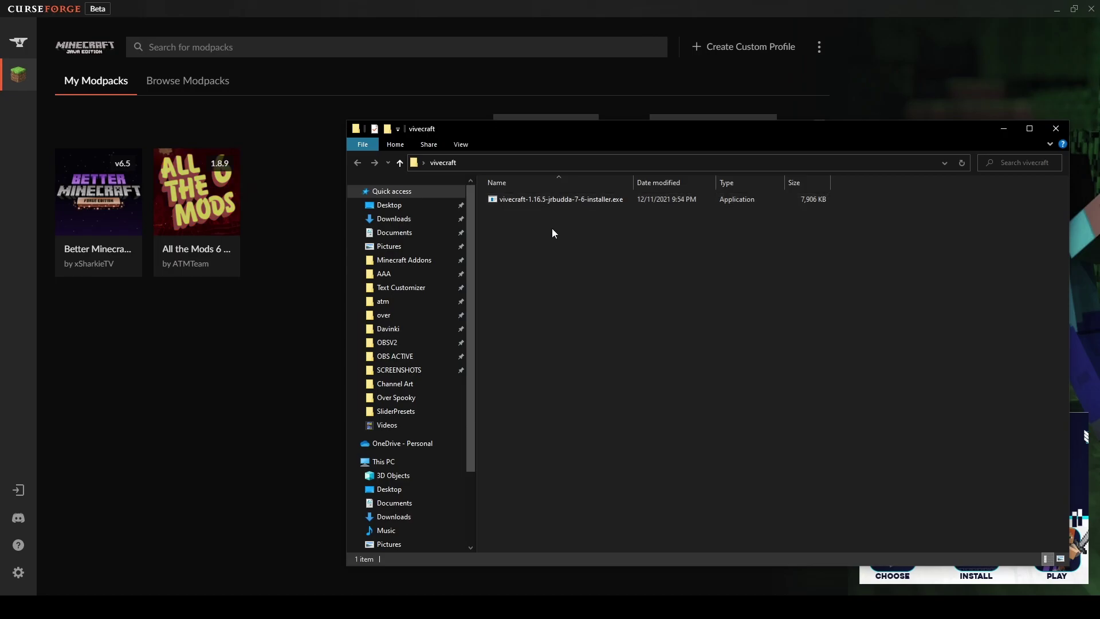
Step: Run the downloaded 1.16.5 installer and enable 'Install Vivecraft with Forge'
click(523, 198)
double_click(523, 197)
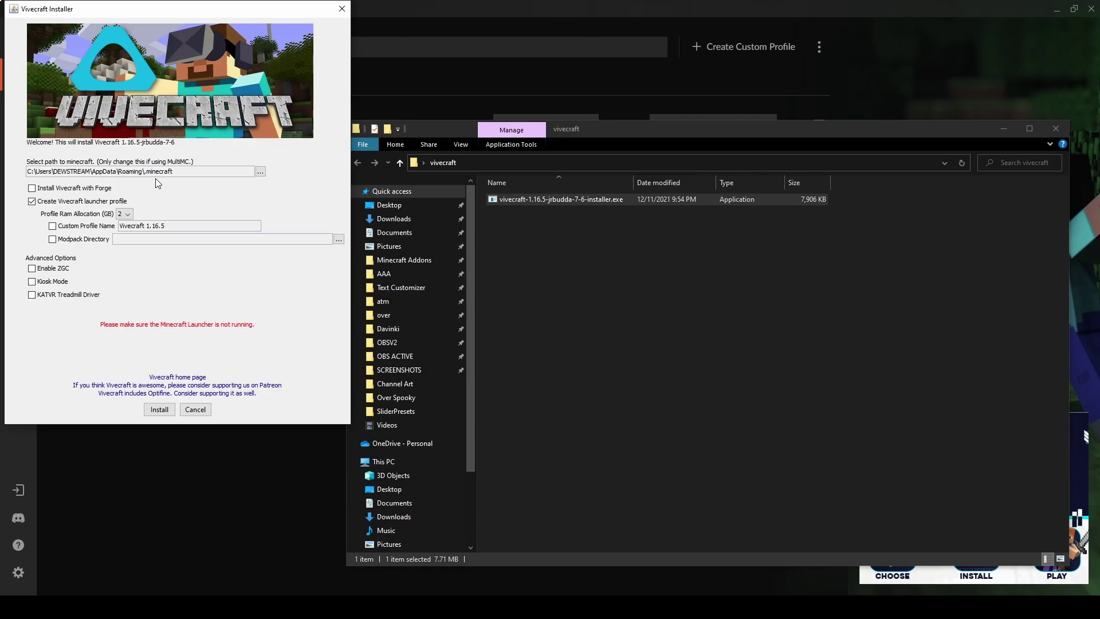
click(34, 189)
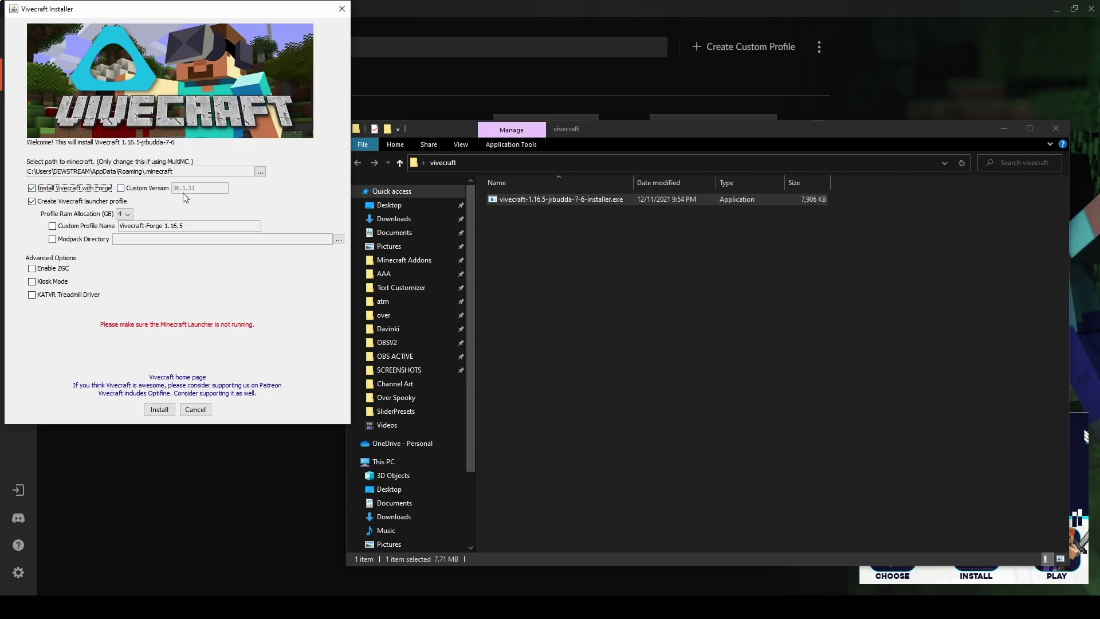
Step: Check the All the Mods 6 details in CurseForge to find its Forge version, 36.2.8
click(228, 461)
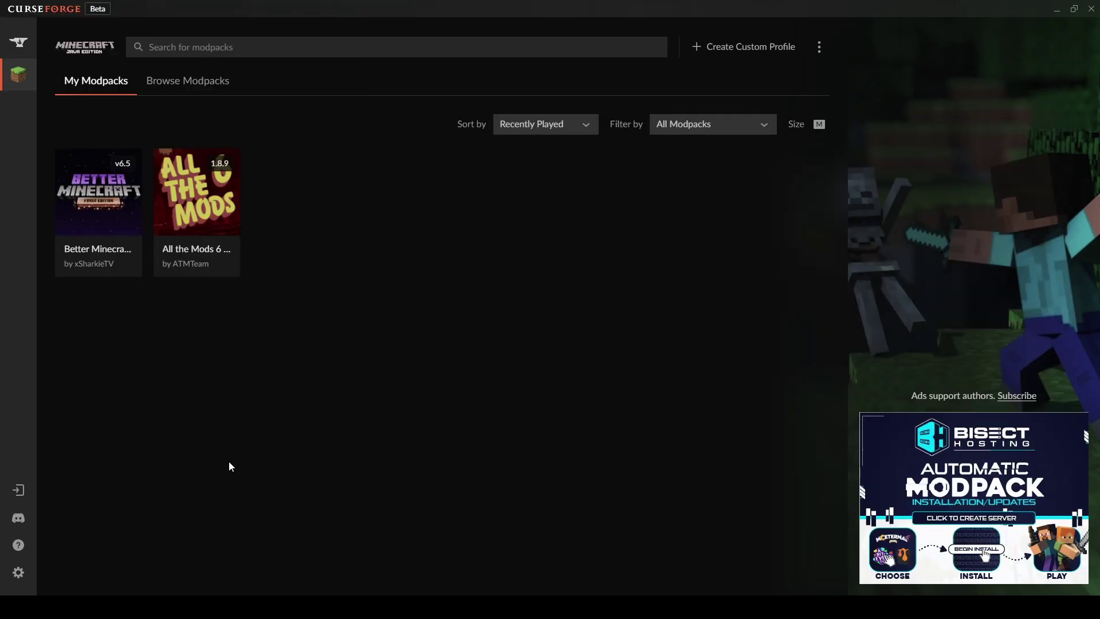
click(201, 193)
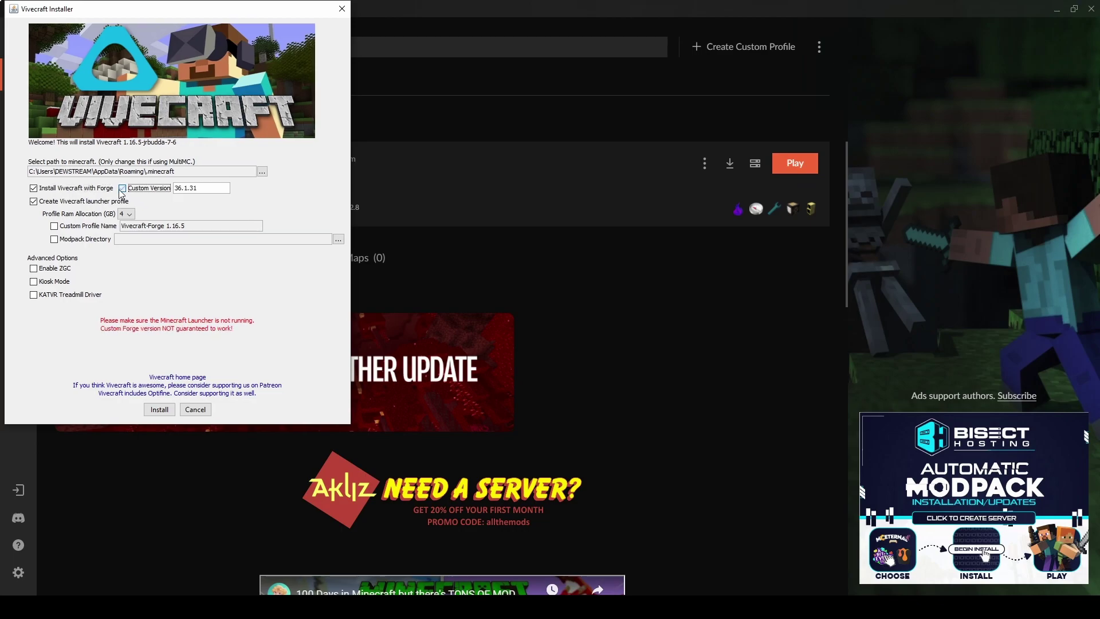
Step: Switch the installer to custom Forge version 36.2.8
click(122, 188)
drag(198, 191, 185, 192)
text(2)
drag(186, 10, 579, 39)
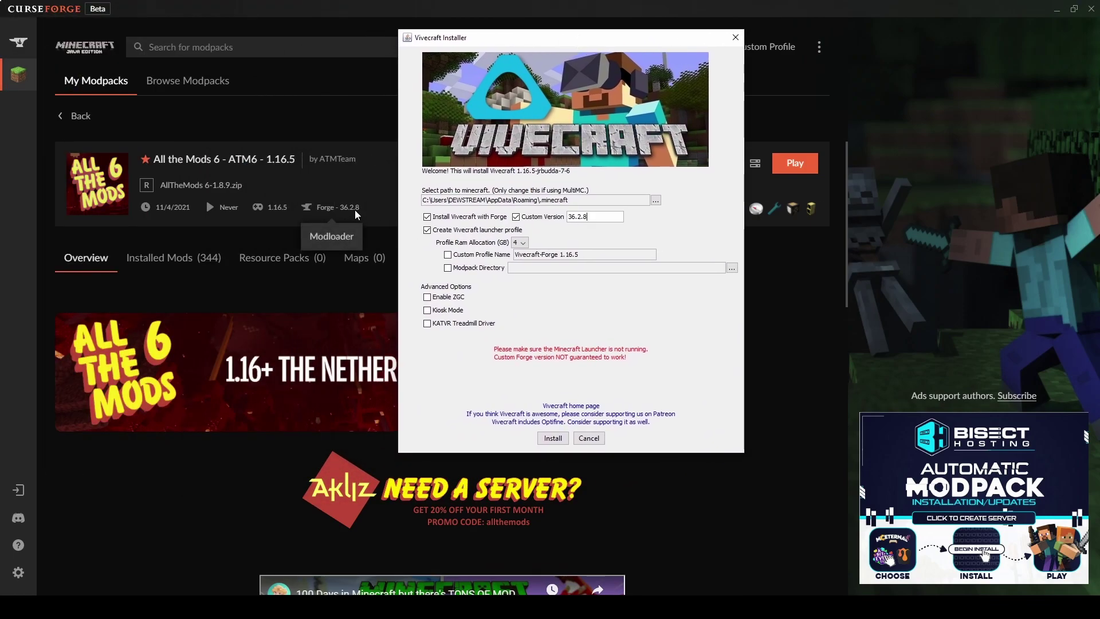
Step: Allocate 8 GB RAM, name the profile 'ATM 6 VIVE Vivecraft-Forge 1.16.5', and enable Modpack Directory
click(522, 243)
click(521, 291)
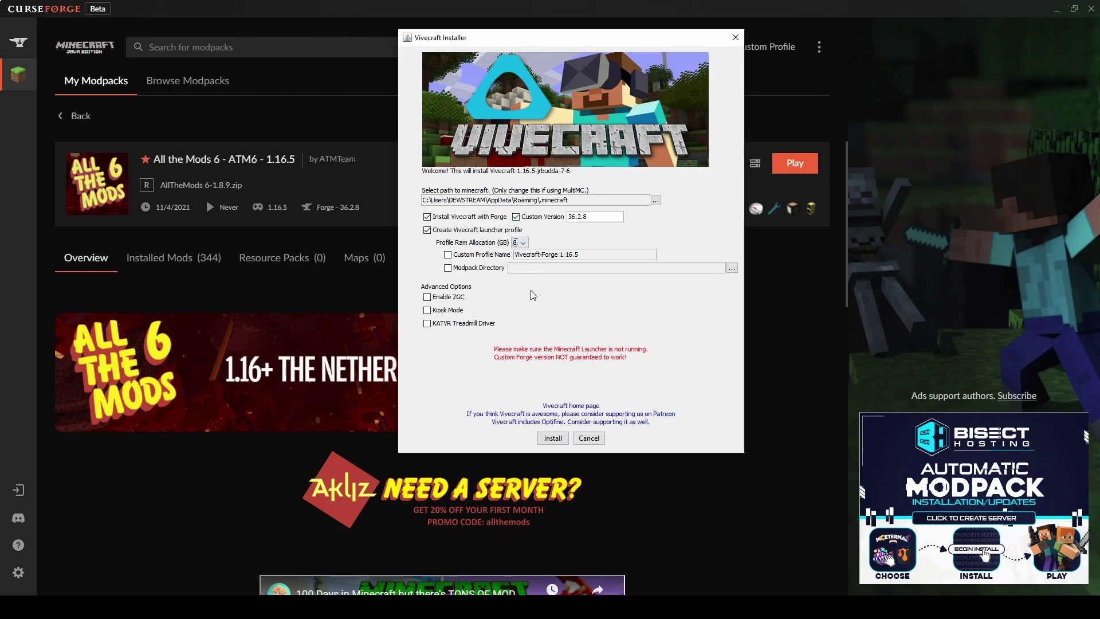
click(470, 254)
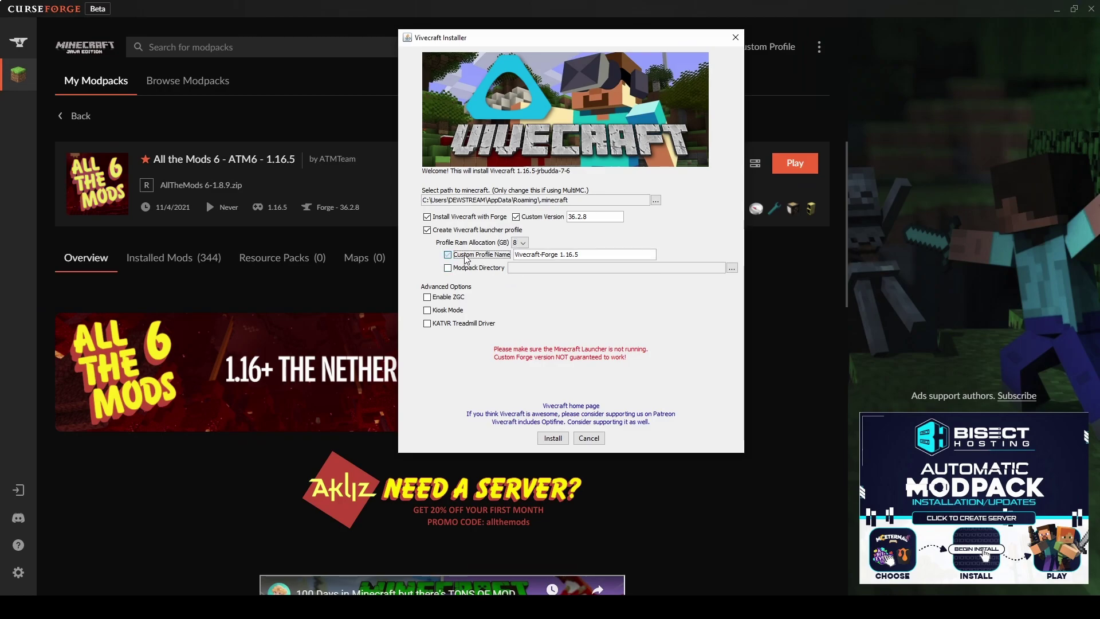
click(516, 256)
text(ATM 6 VIVE)
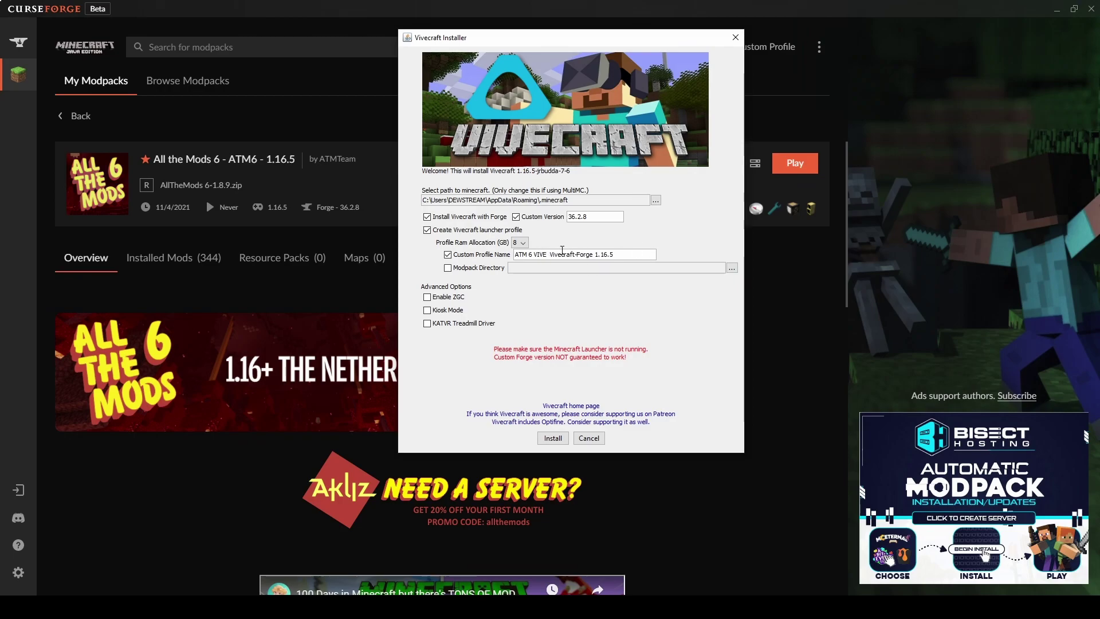
click(448, 268)
Step: Open the All the Mods 6 instance folder from CurseForge and copy its full path
click(253, 236)
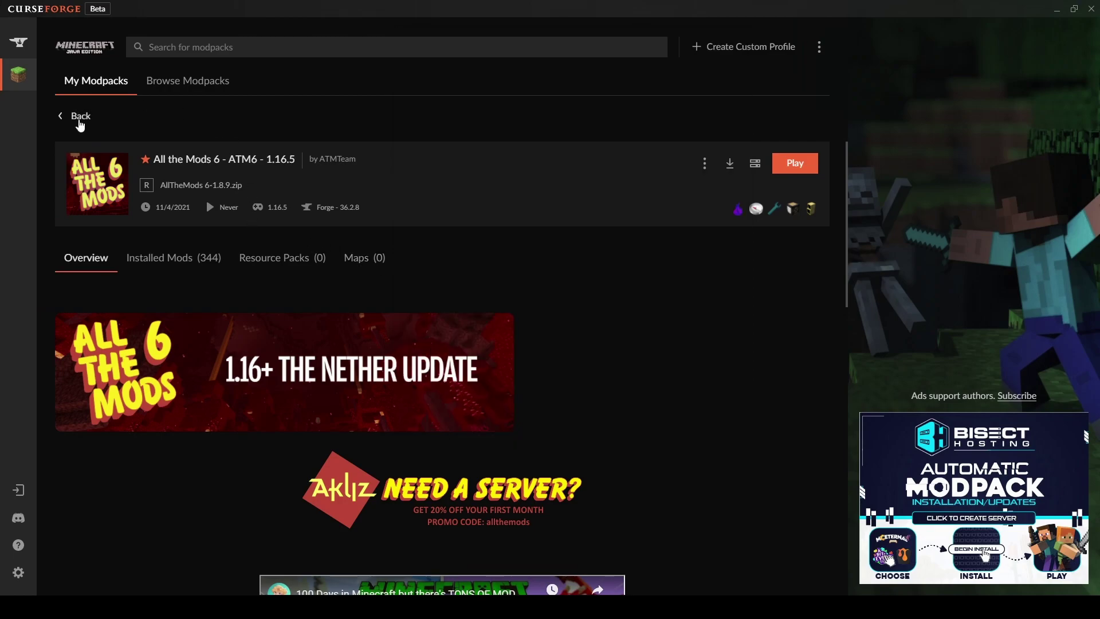
click(79, 119)
right_click(203, 198)
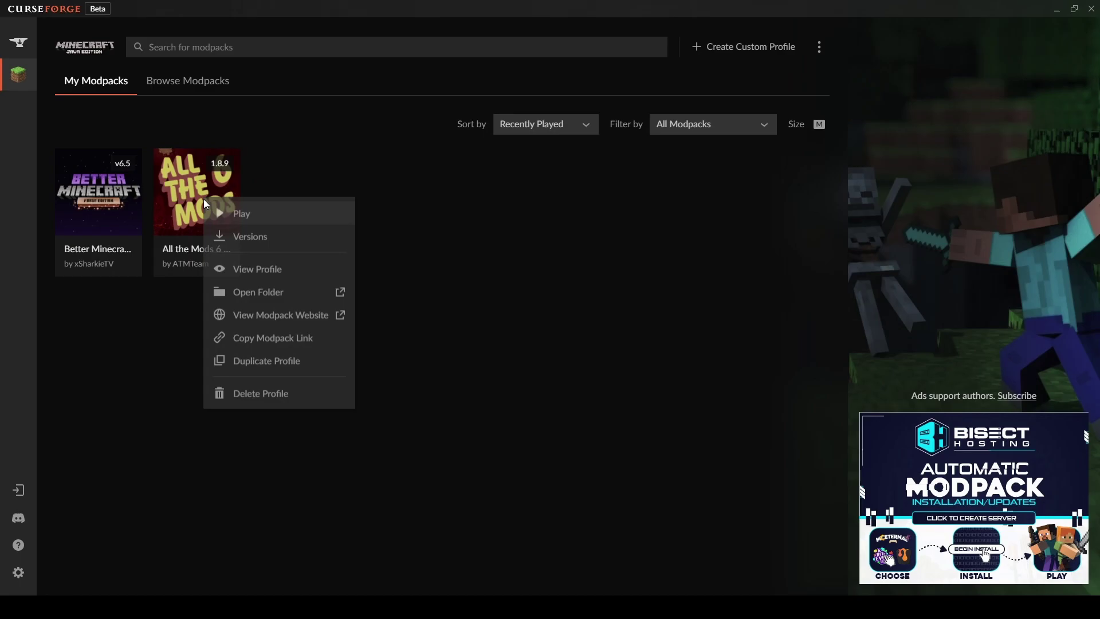
click(246, 298)
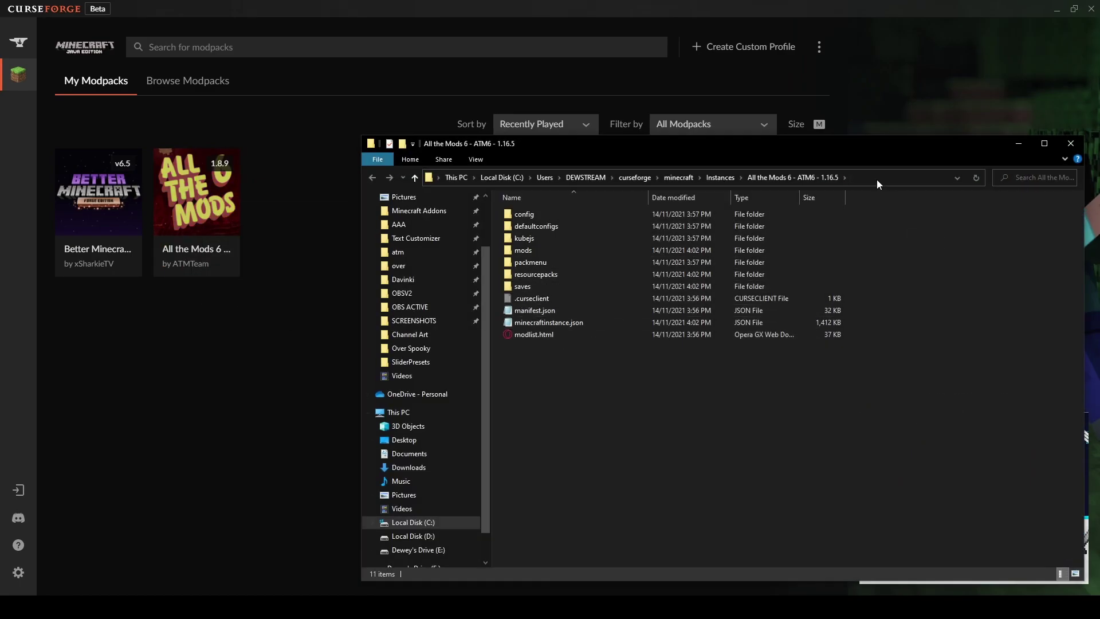
click(876, 180)
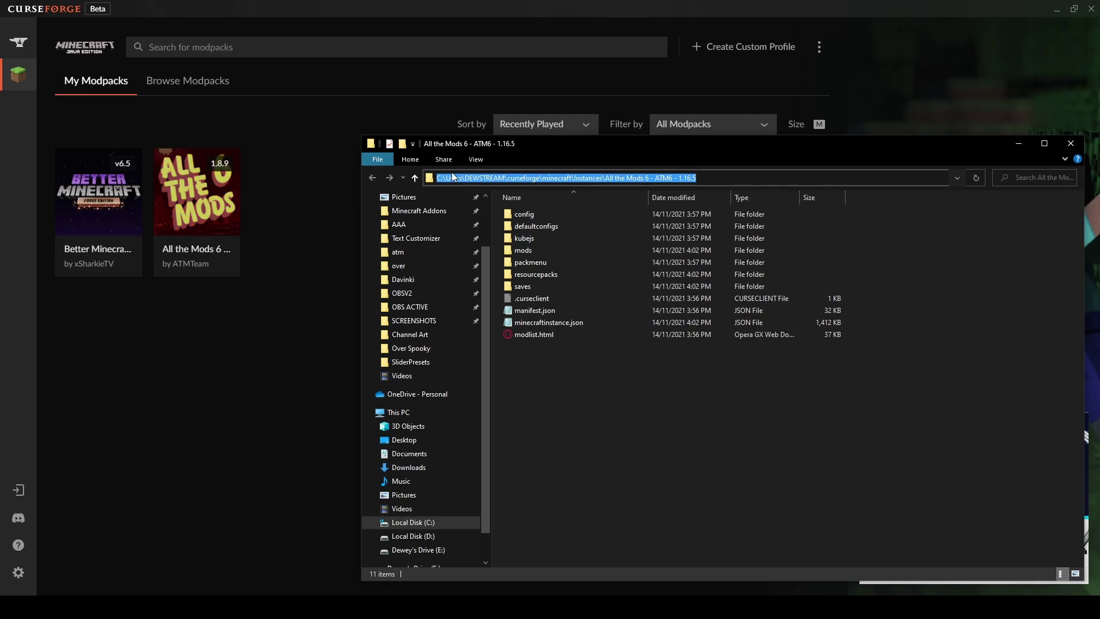
right_click(521, 178)
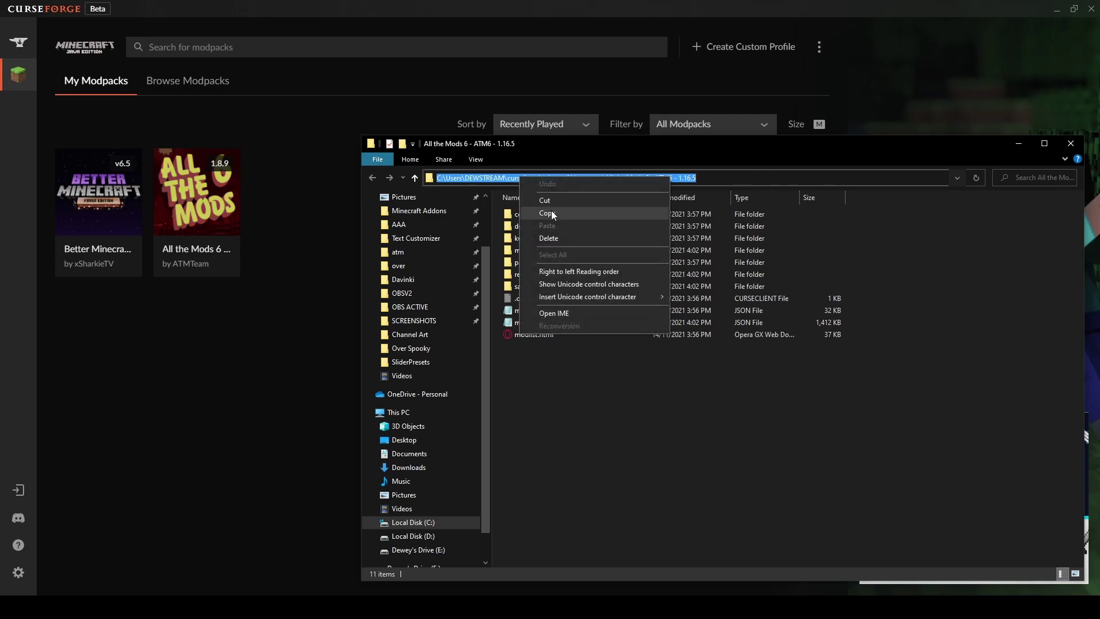
click(542, 214)
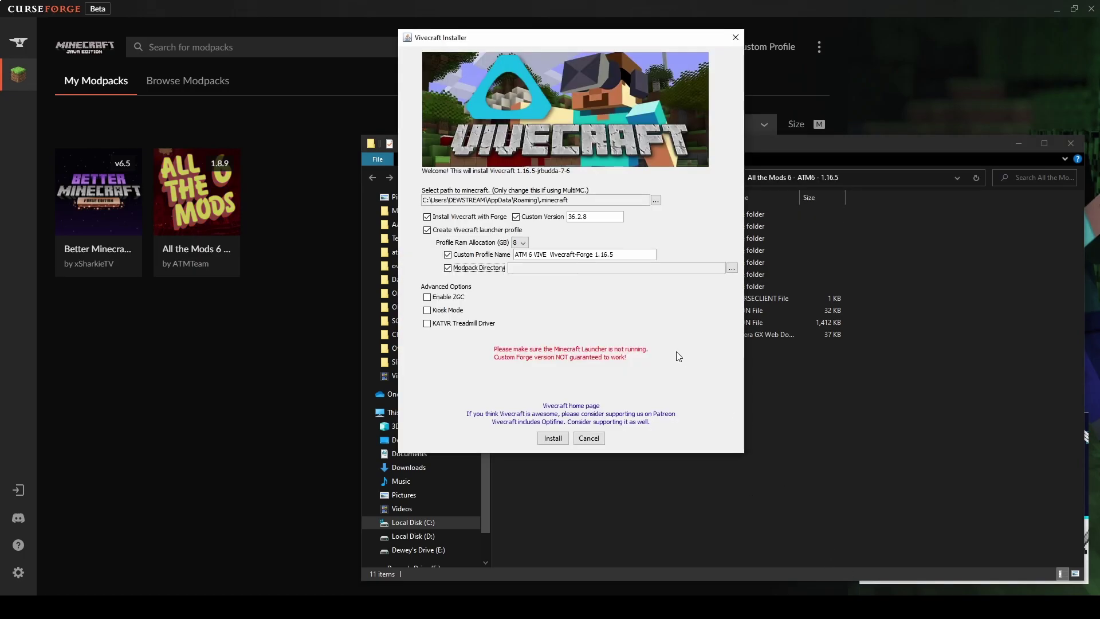
Step: Set the installer's Modpack Directory to the pasted All the Mods 6 instance folder path
click(732, 268)
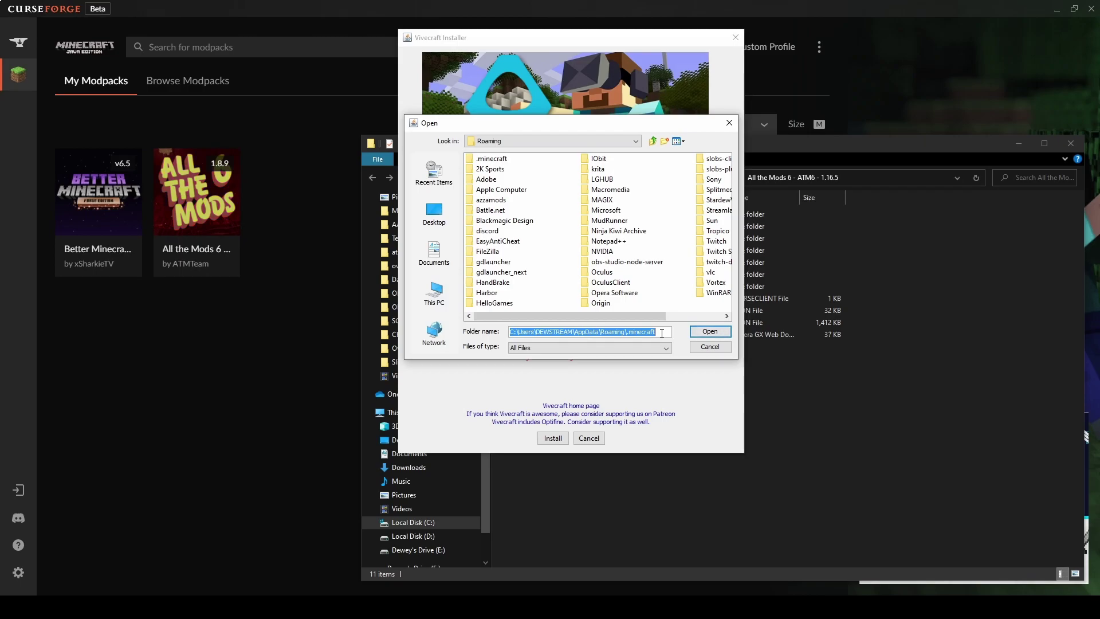
key(ctrl+v)
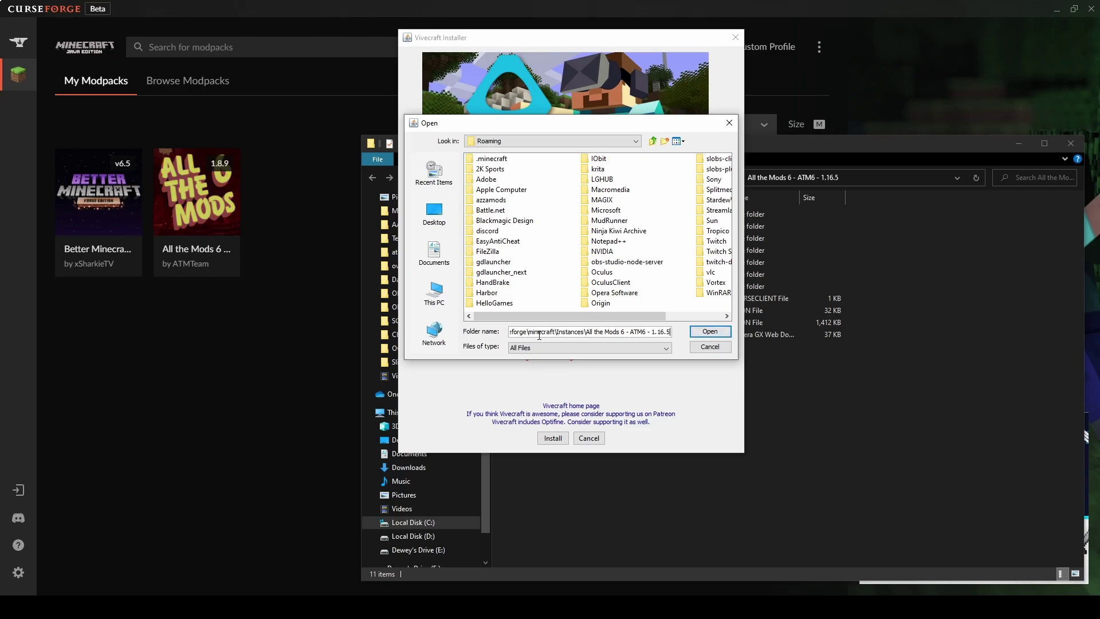
click(706, 333)
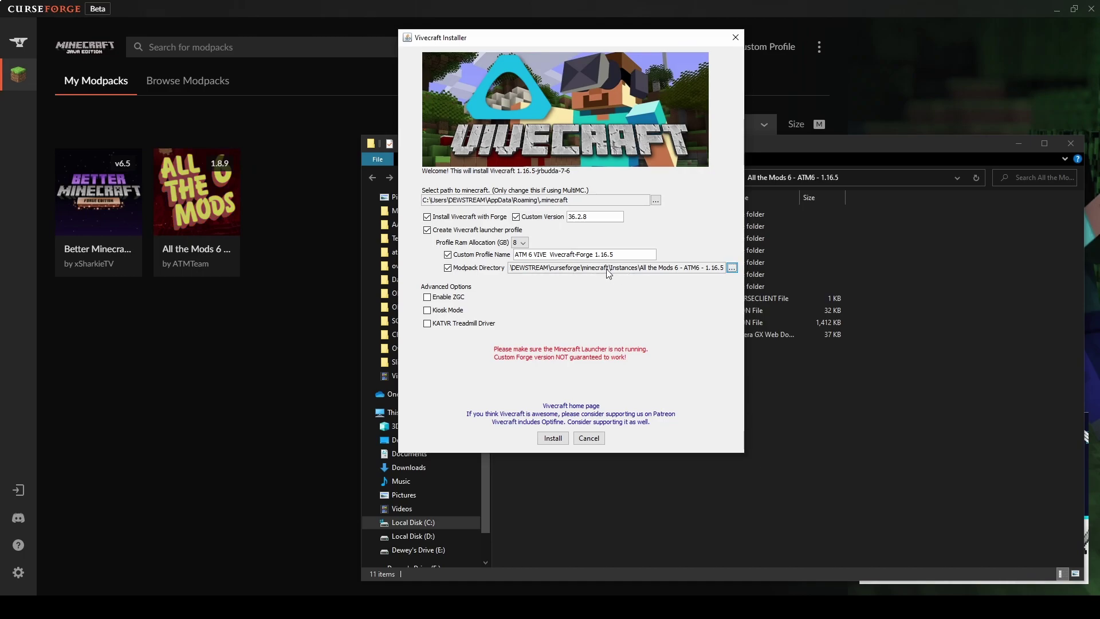
click(764, 325)
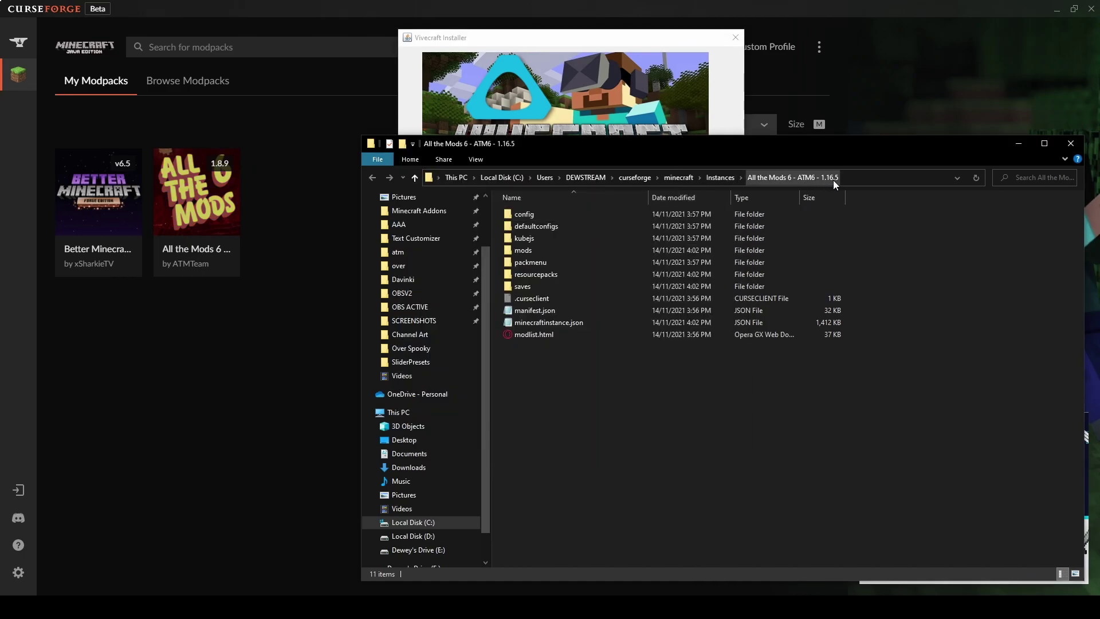
click(627, 89)
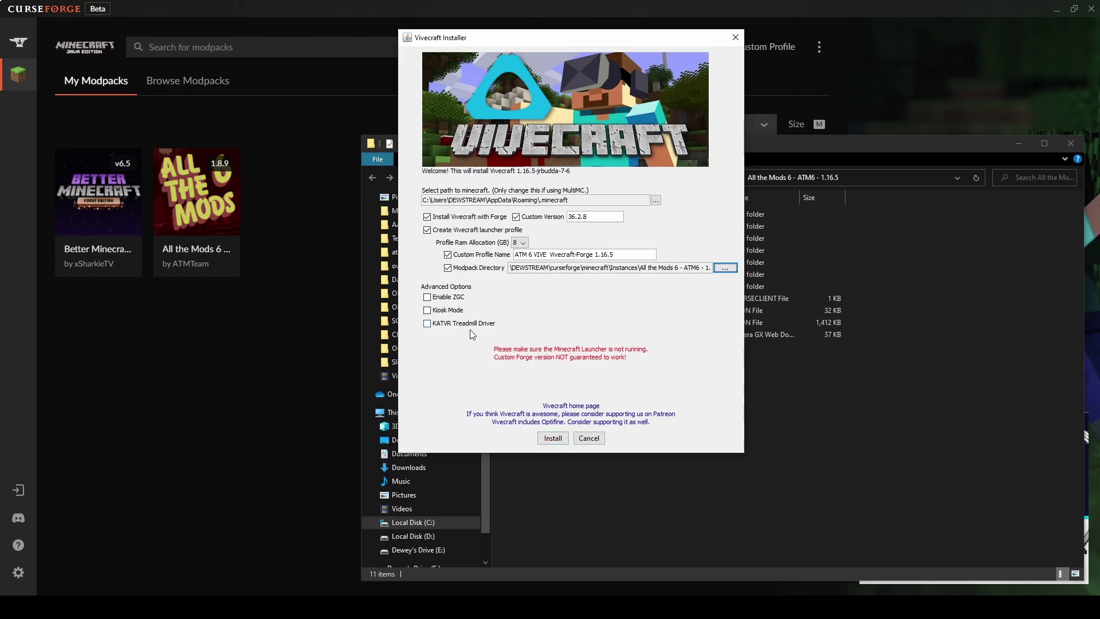
Step: Install Vivecraft as the 'ATM 6 VIVE Vivecraft-Forge 1.16.5' profile, confirming the warning and completion dialogs
click(552, 439)
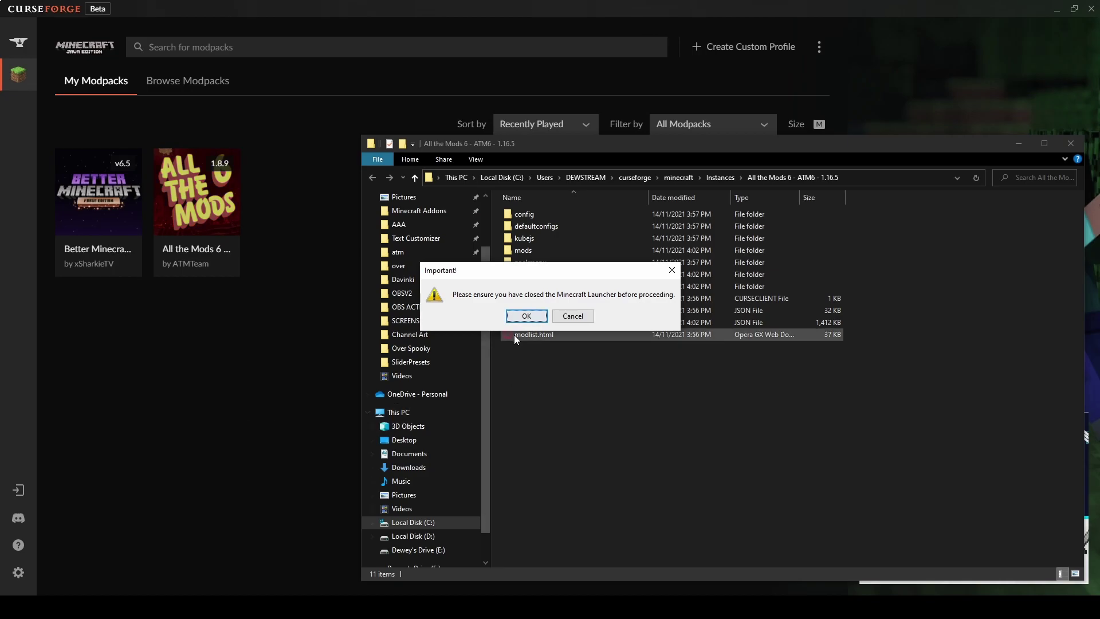
click(518, 318)
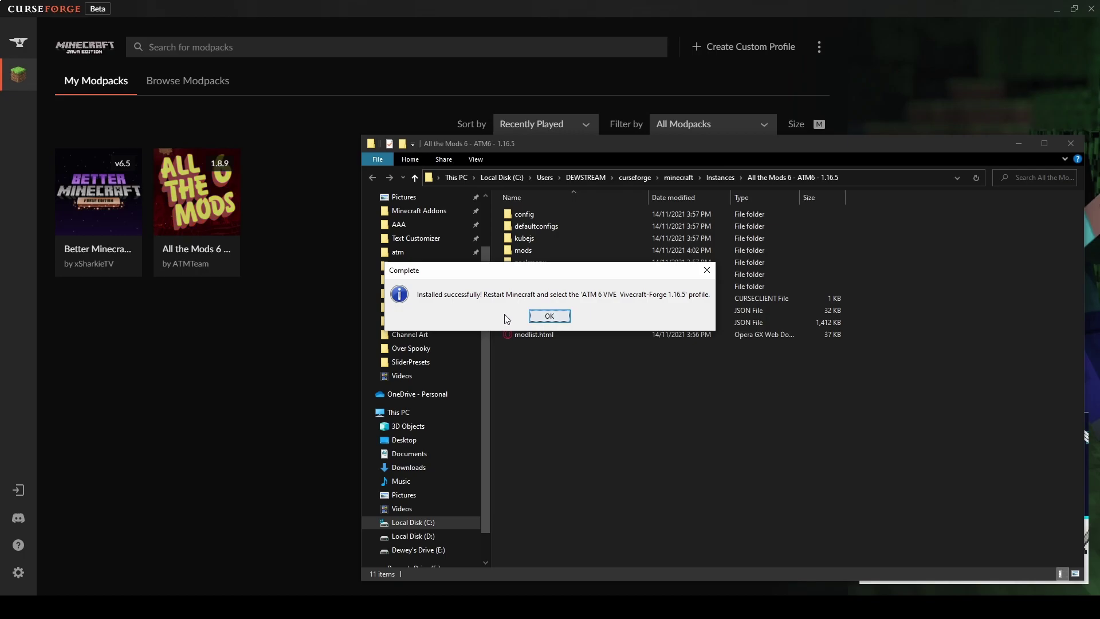
click(549, 317)
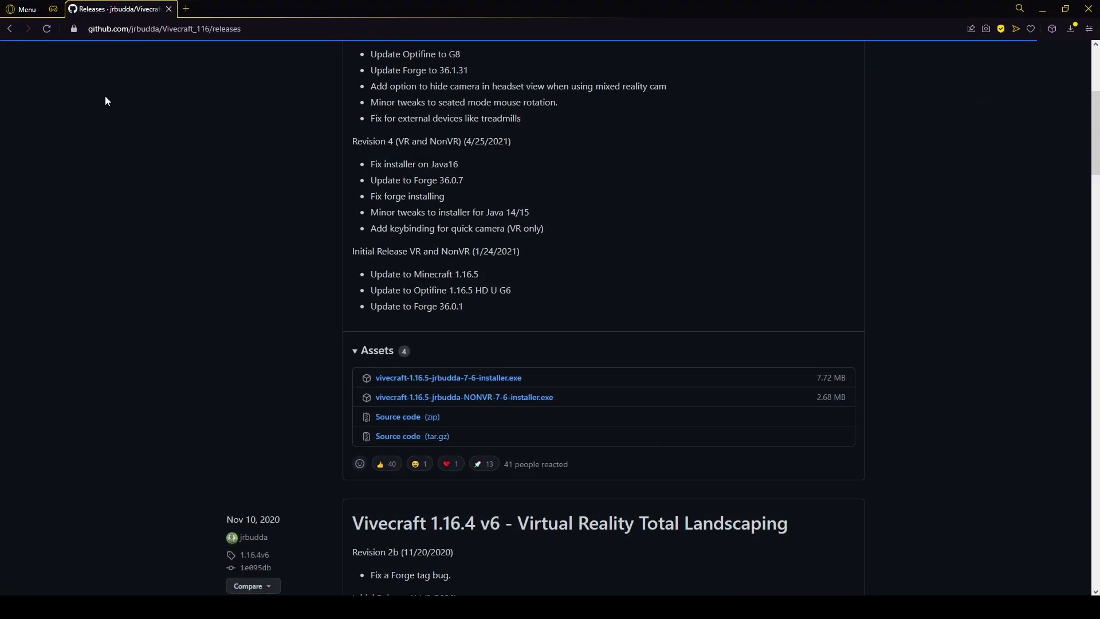
Step: Return to vivecraft.org downloads and browse the Forge Mod Compatibility sheet for 1.16.5 mods
click(10, 29)
scroll(257, 276, up, 10)
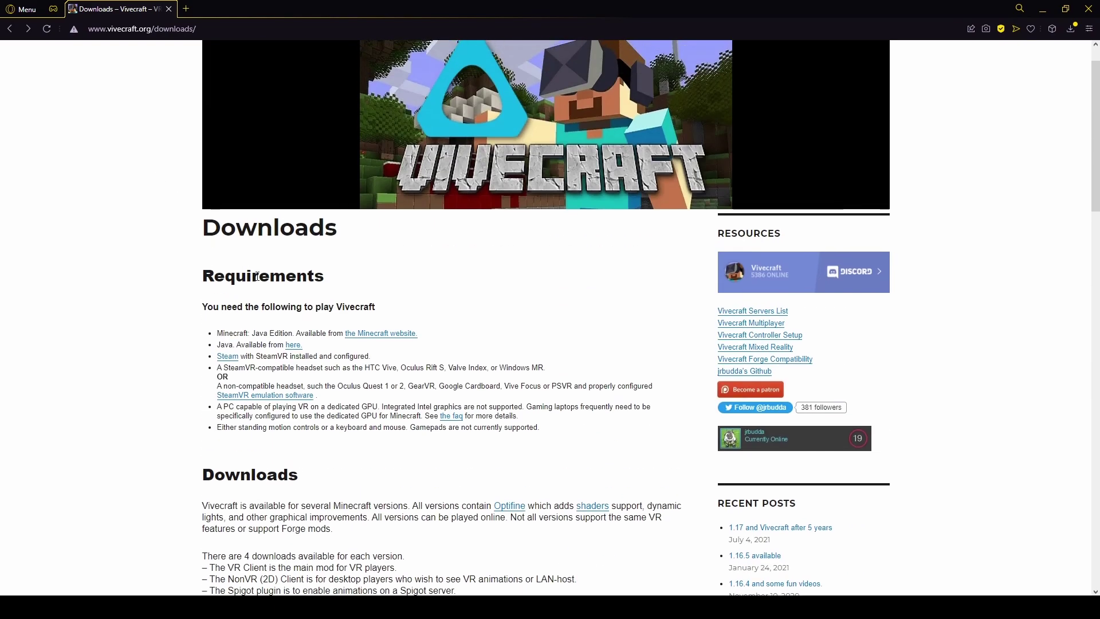
scroll(258, 276, up, 1)
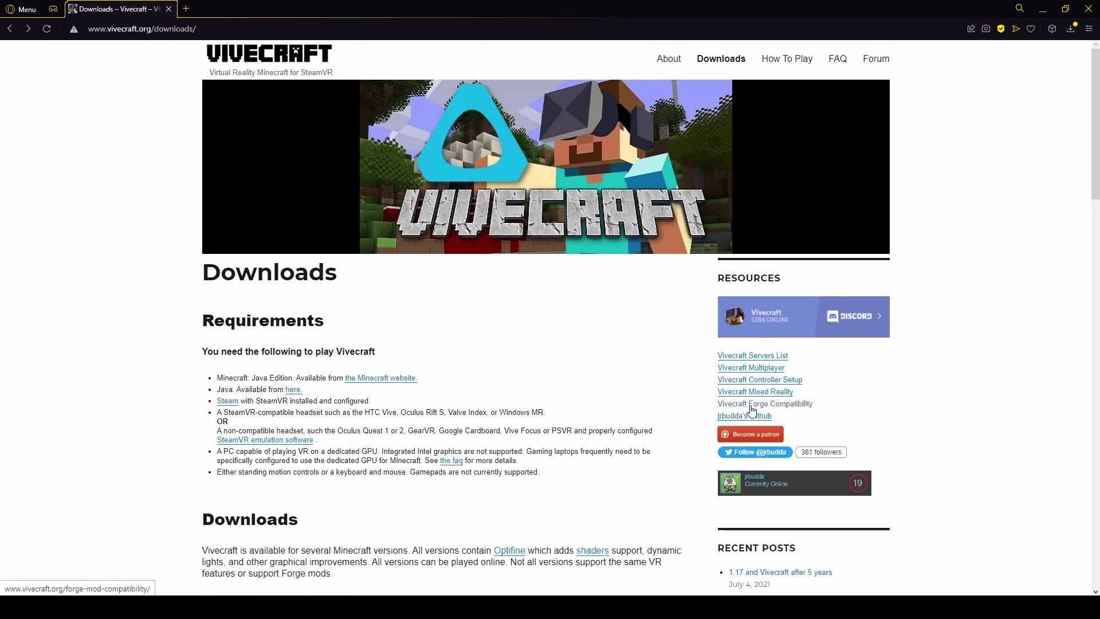
click(782, 407)
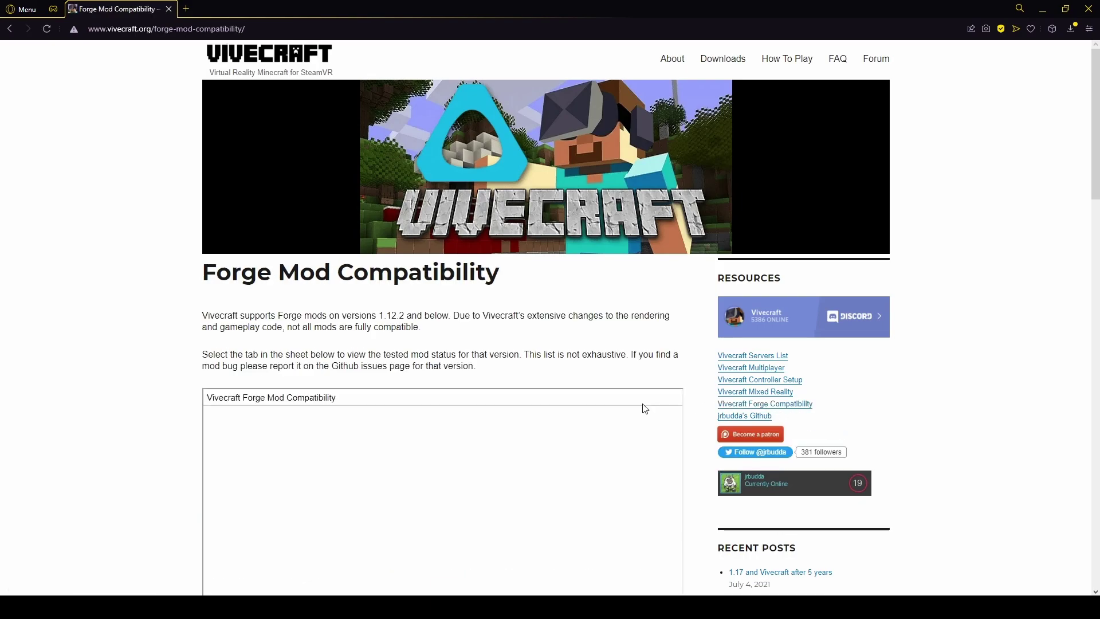
scroll(630, 401, down, 5)
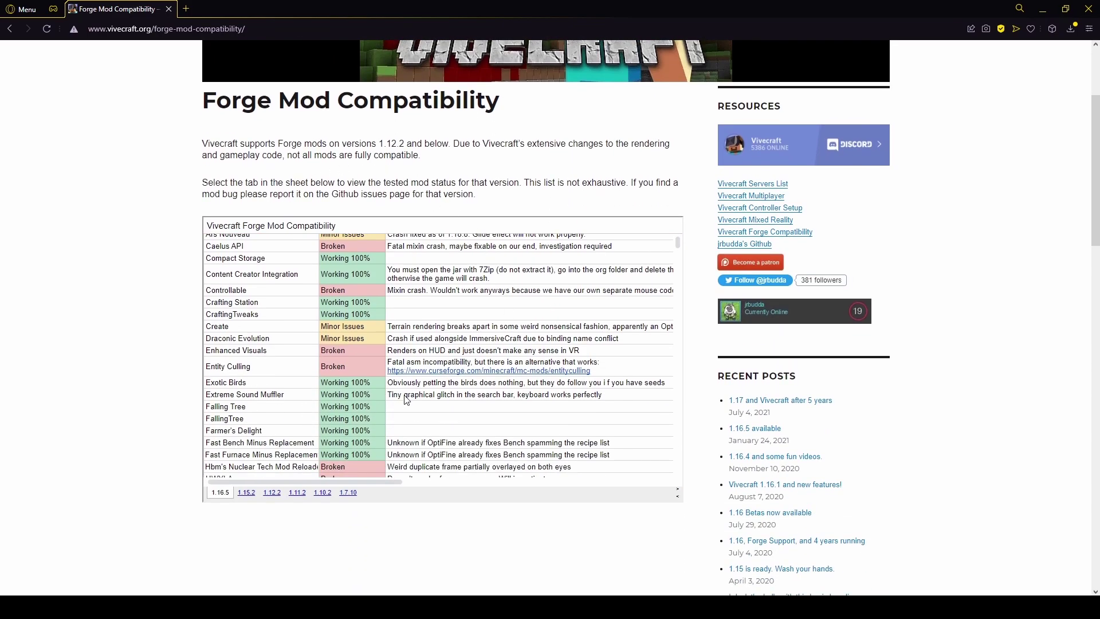
scroll(405, 398, down, 3)
scroll(405, 398, down, 3)
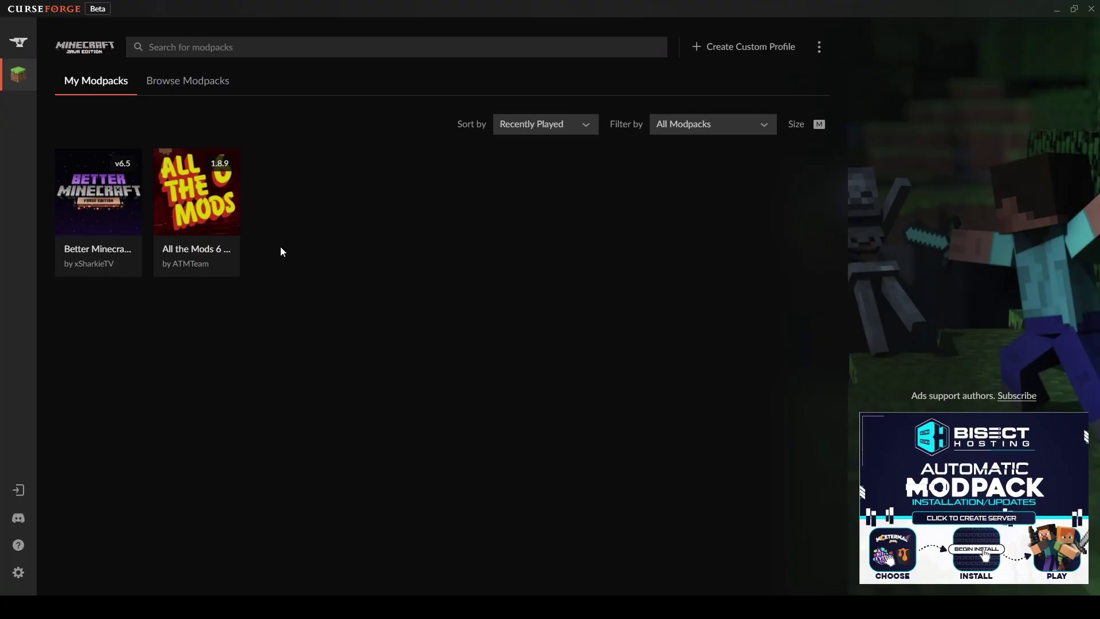
Step: Open the All the Mods 6 mods folder and delete the old selene jar
right_click(202, 204)
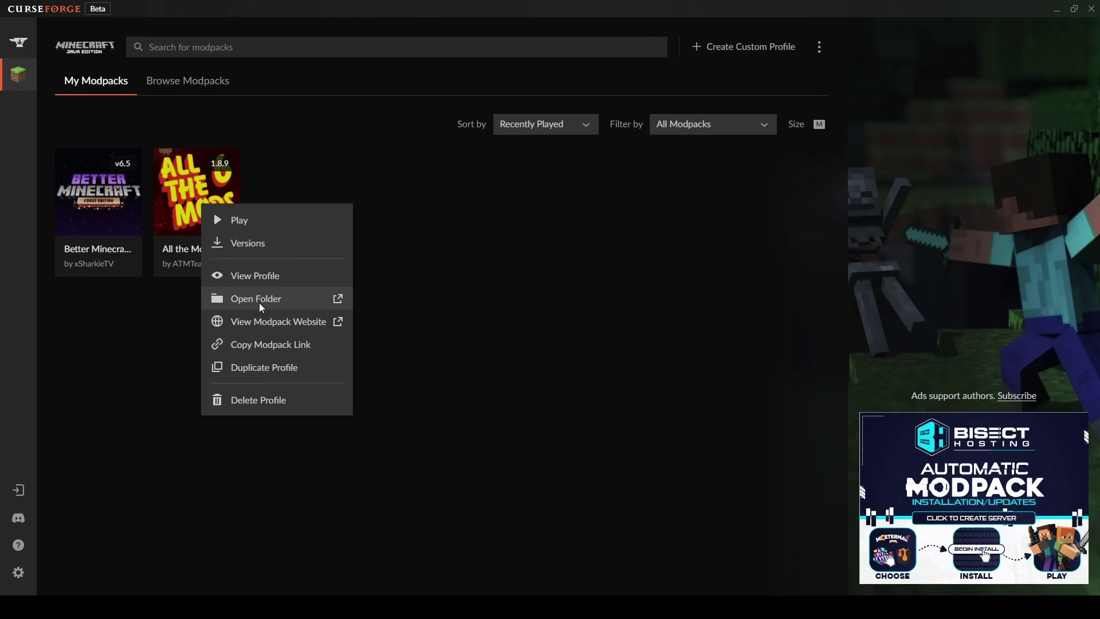
click(258, 301)
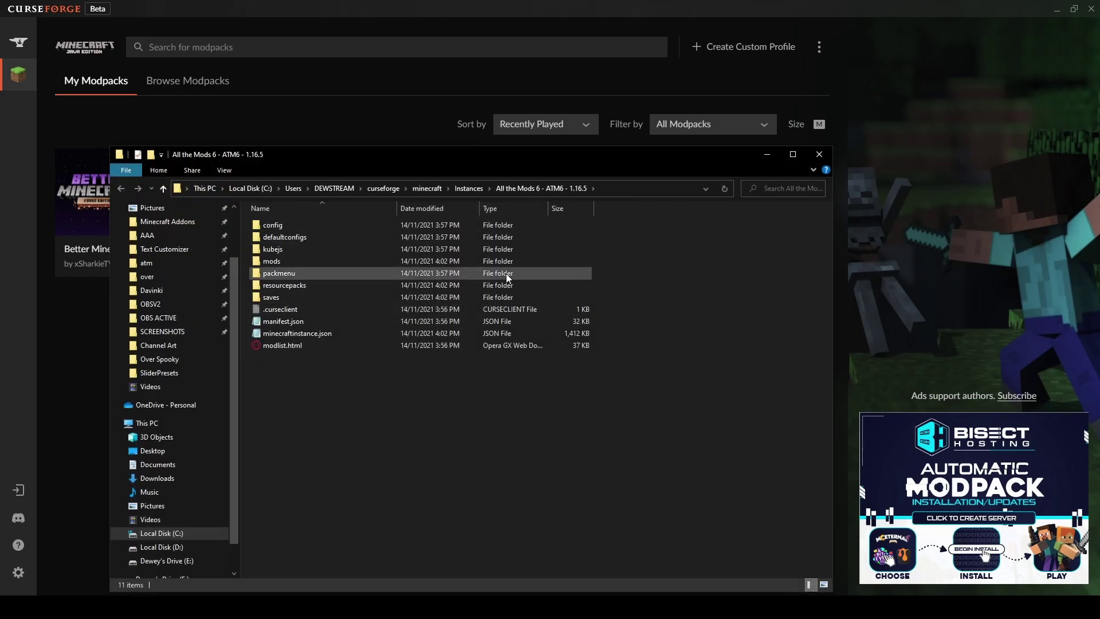
double_click(277, 261)
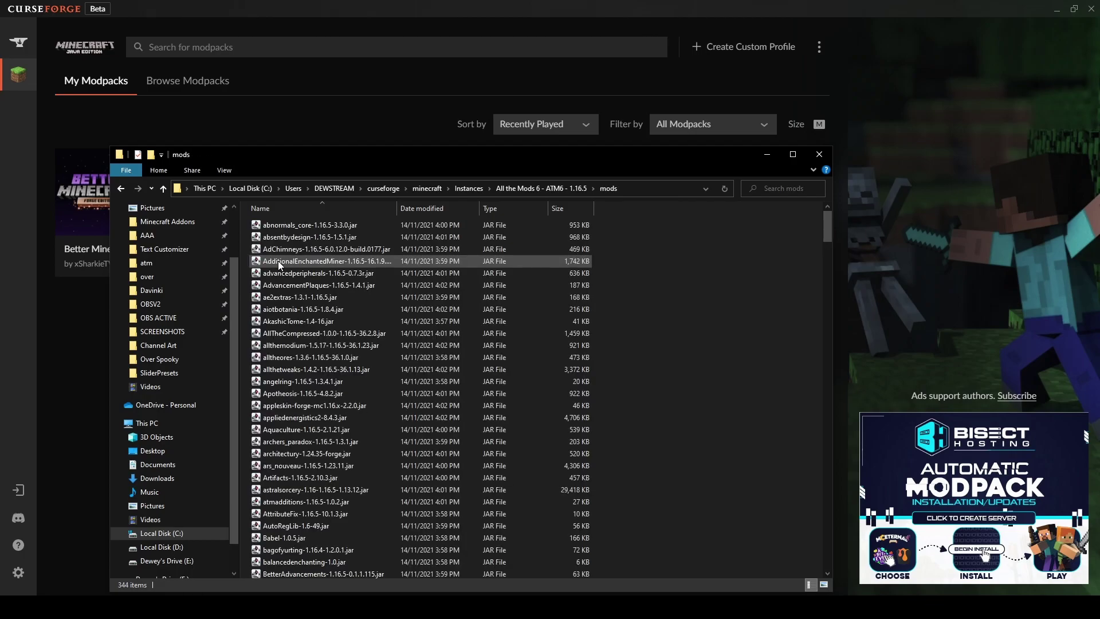
scroll(661, 393, down, 20)
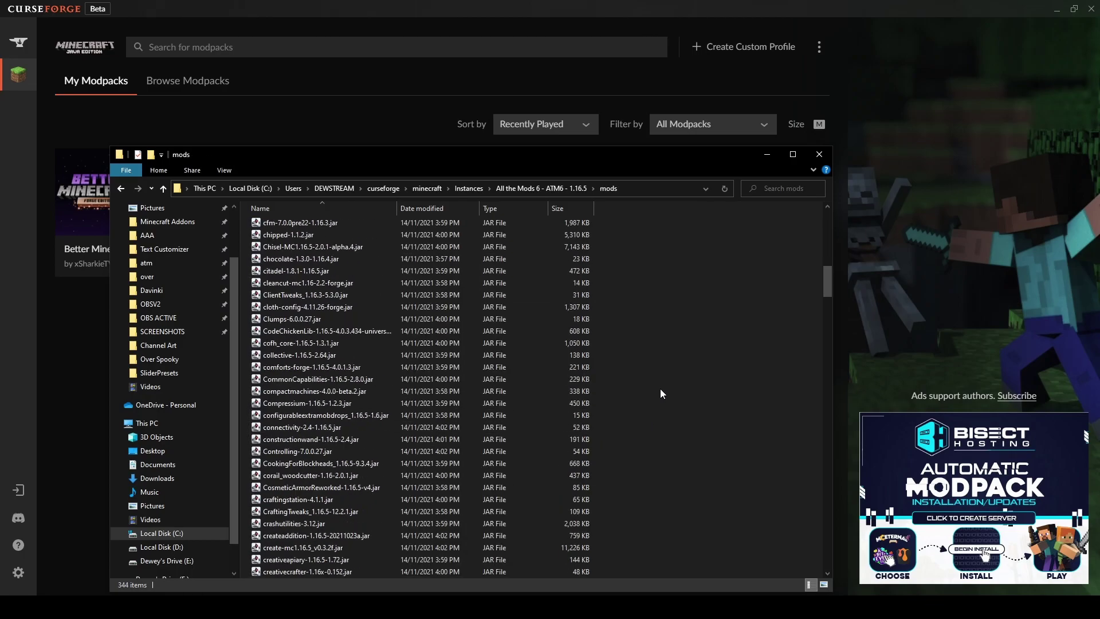
scroll(662, 393, down, 20)
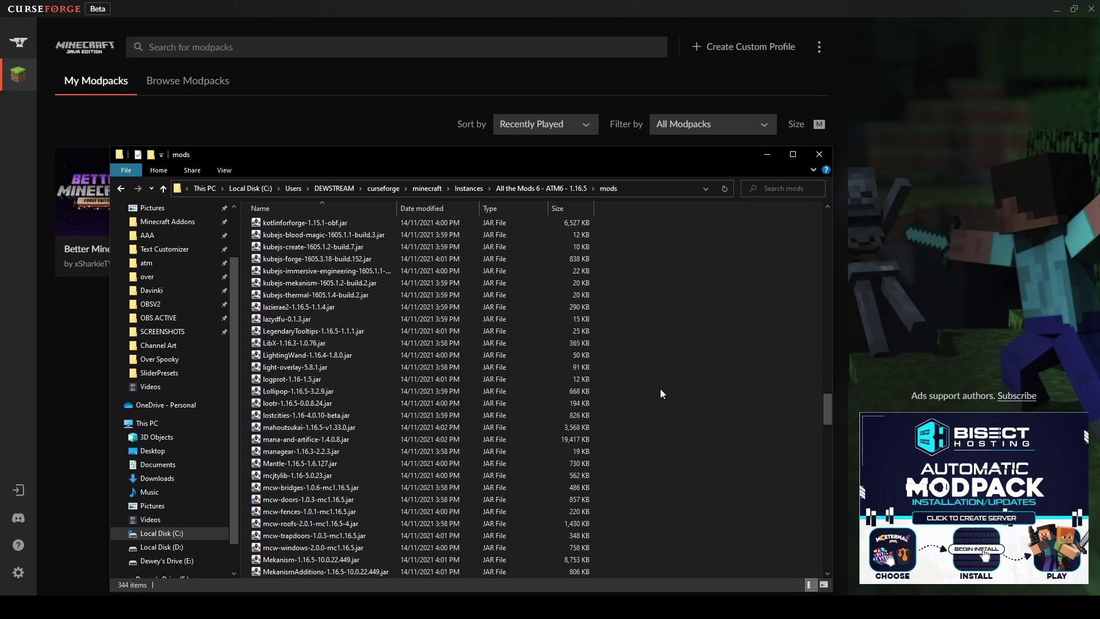
scroll(662, 393, down, 3)
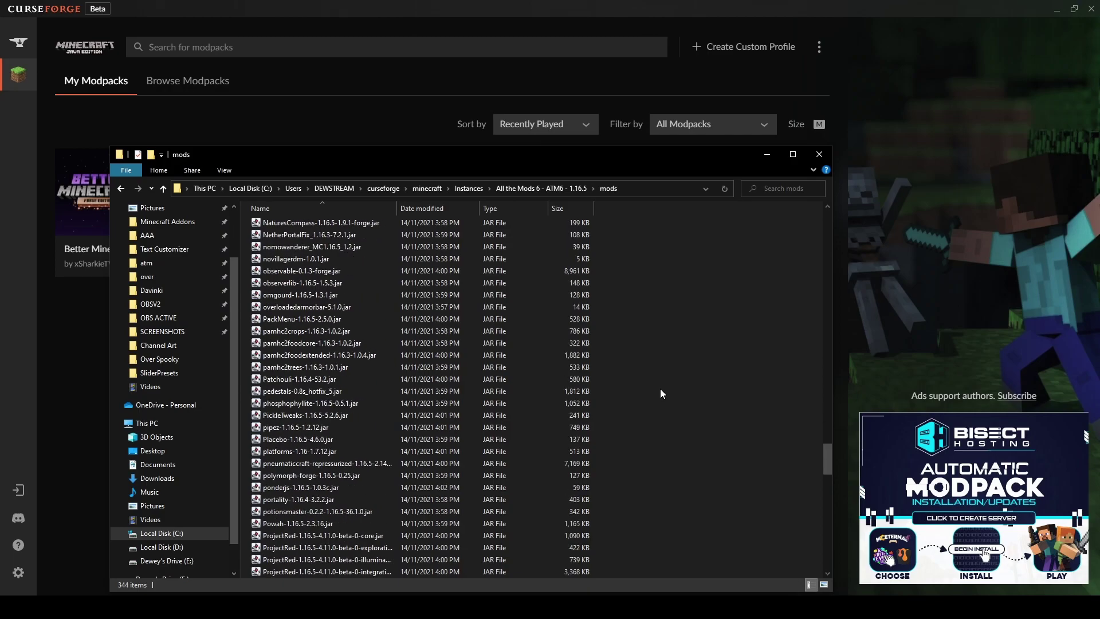
scroll(662, 394, down, 15)
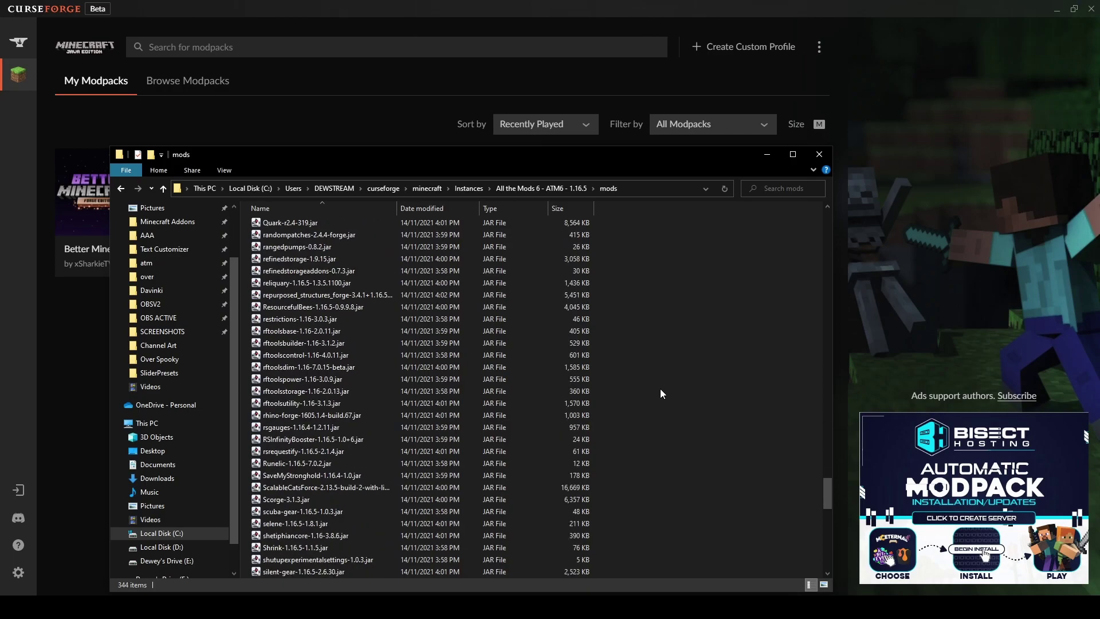
click(268, 344)
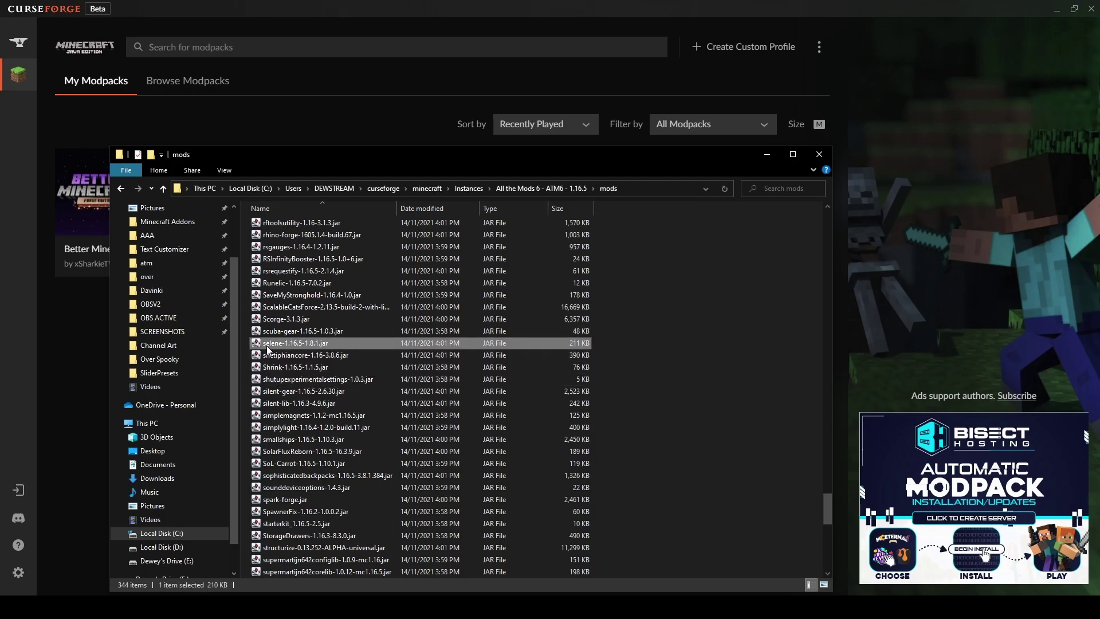
key(Delete)
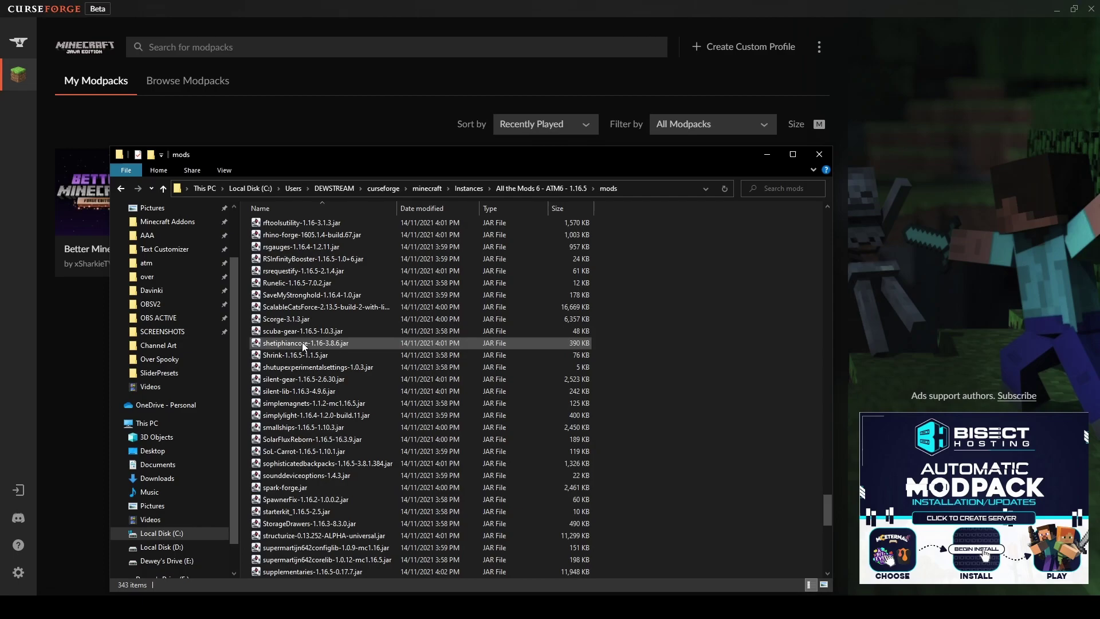
Step: Move the downloaded selene-1.16.5-1.8.1.jar into the mods folder, then go back to CurseForge
mouse_move(349, 608)
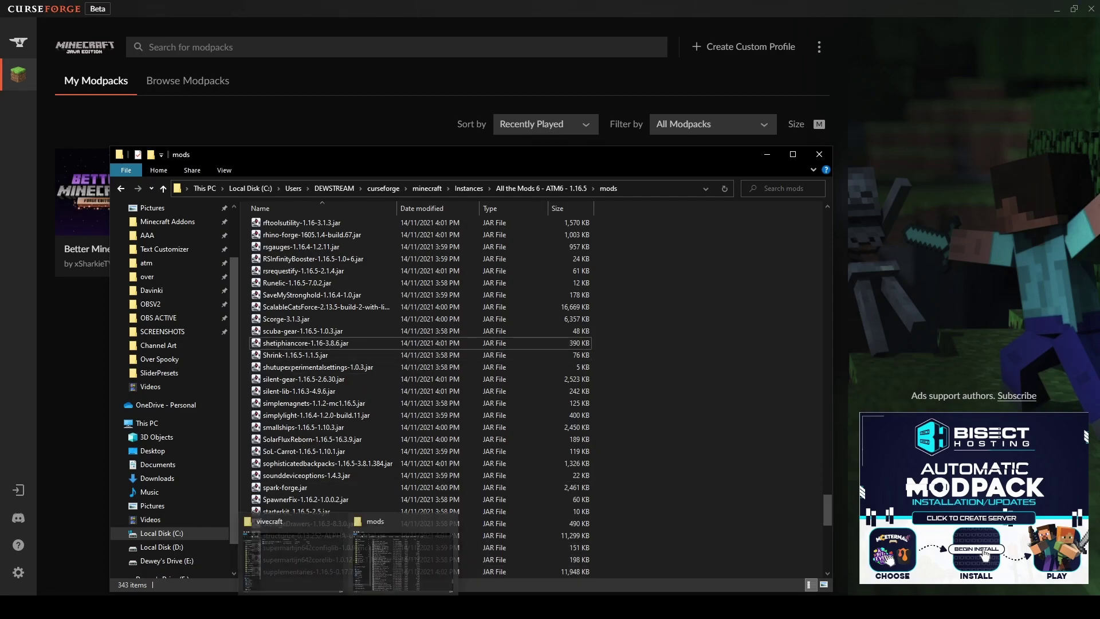
click(309, 557)
click(528, 211)
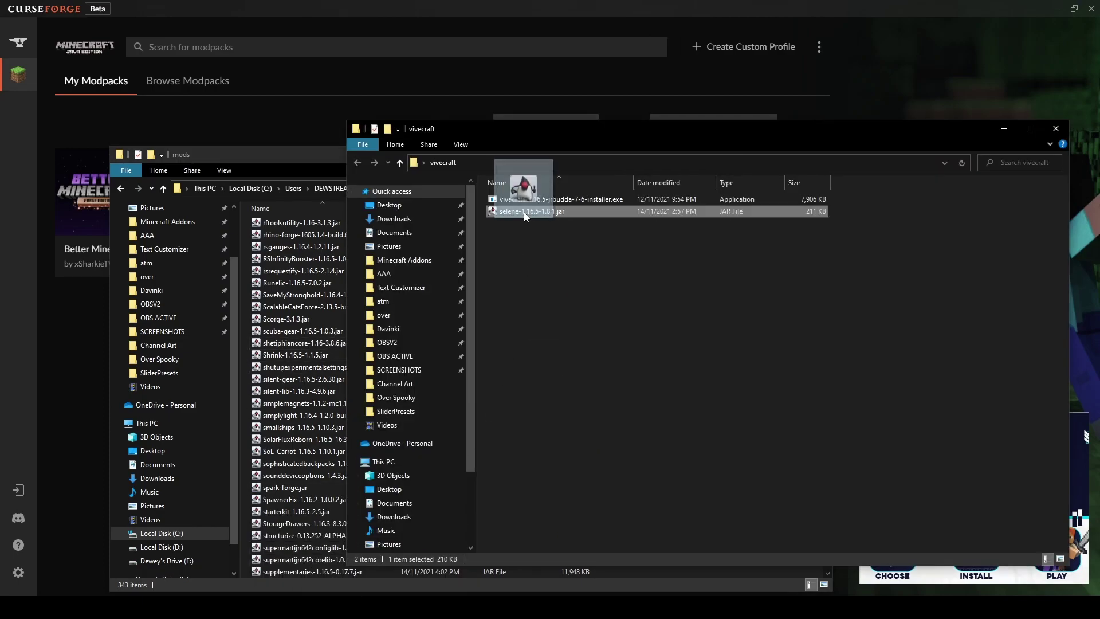
drag(540, 133, 851, 206)
drag(829, 287, 618, 353)
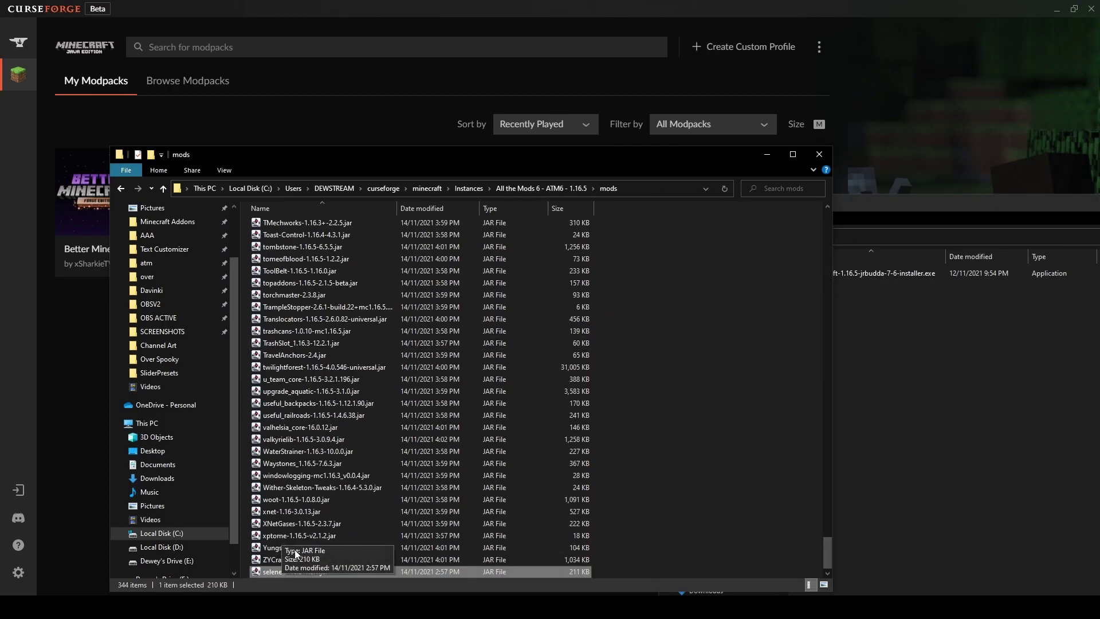
click(366, 129)
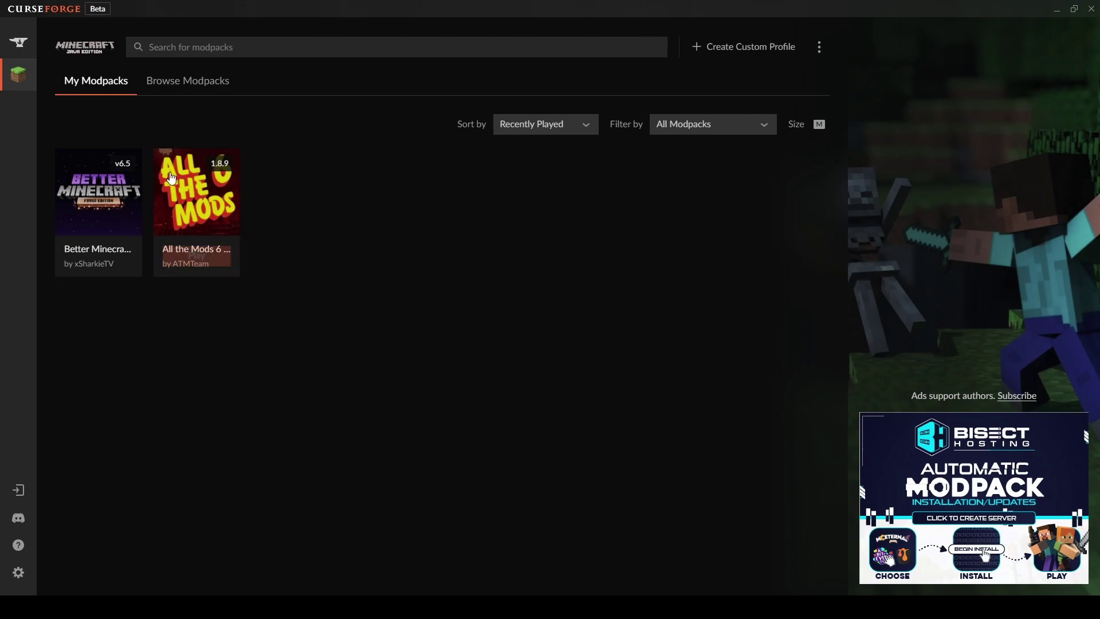
Step: Launch All the Mods 6 from CurseForge and pick the ATM 6 VIVE Vivecraft-Forge 1.16.5 installation
click(183, 259)
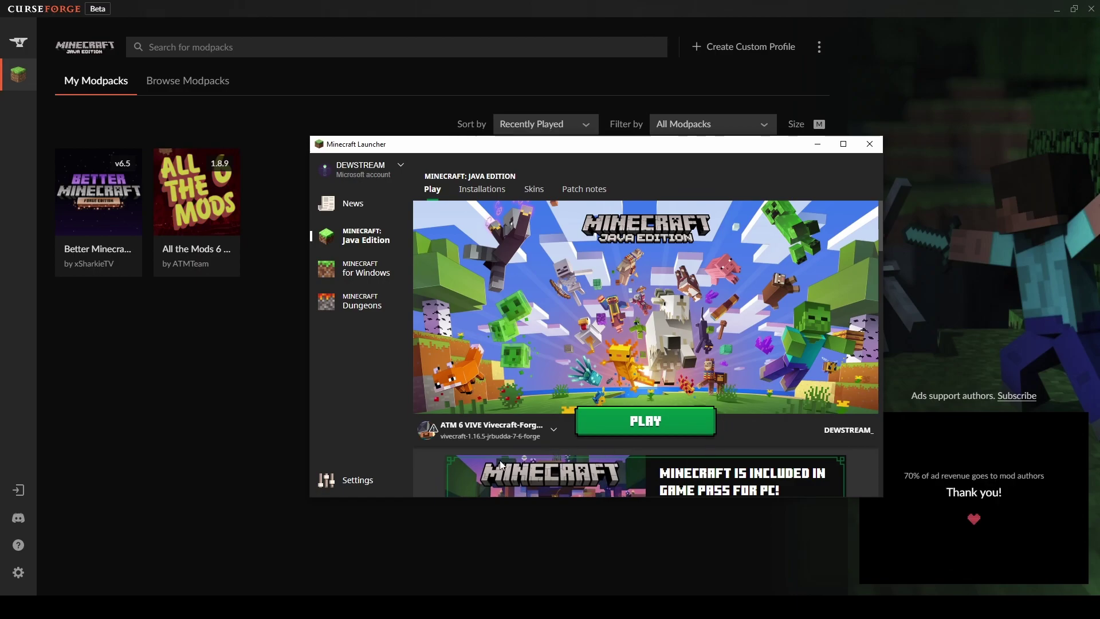
mouse_move(452, 431)
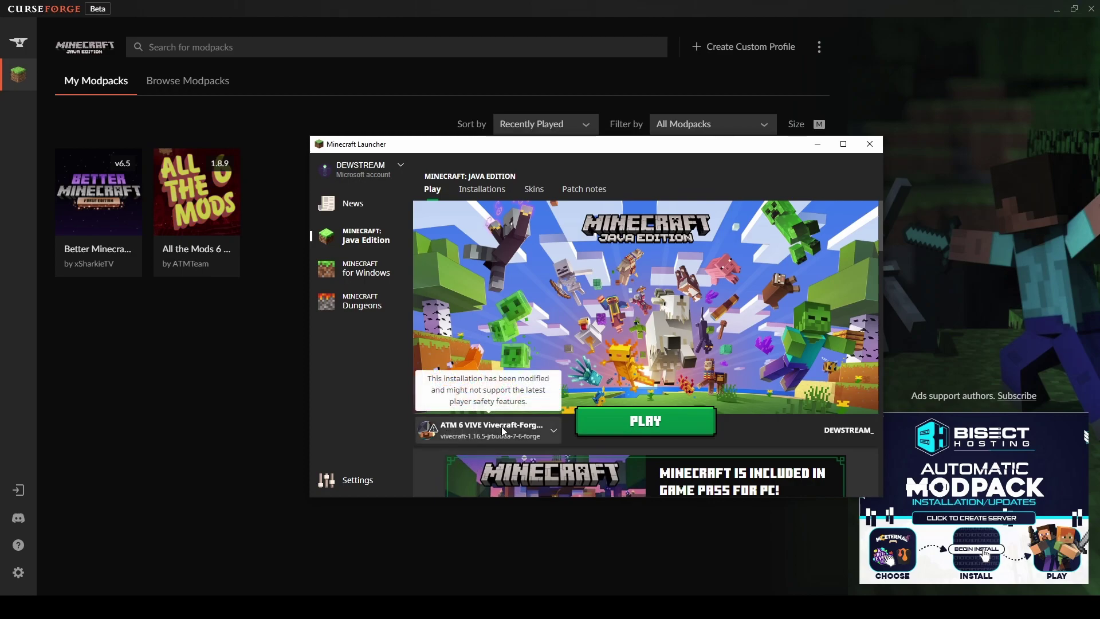
click(525, 428)
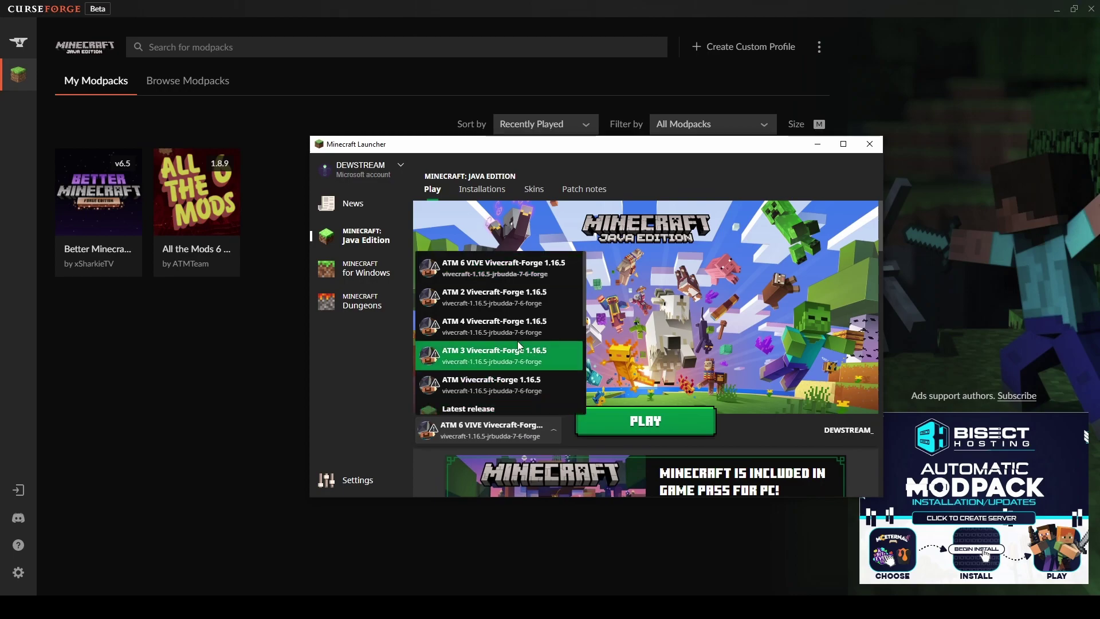
scroll(510, 332, down, 3)
scroll(508, 344, down, 3)
scroll(527, 387, up, 5)
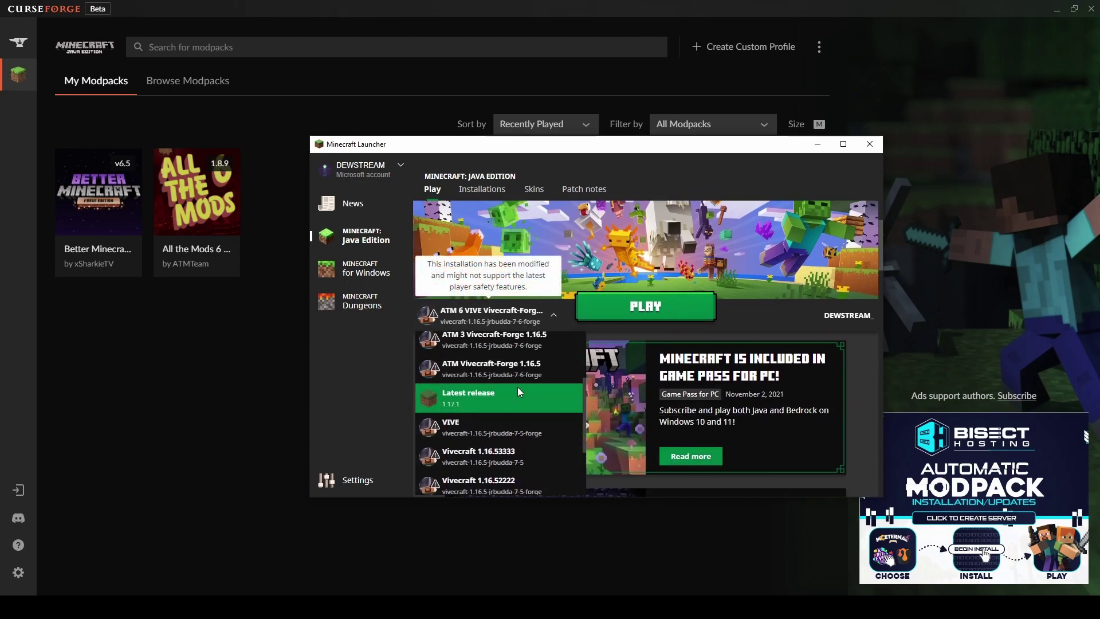
scroll(493, 396, up, 2)
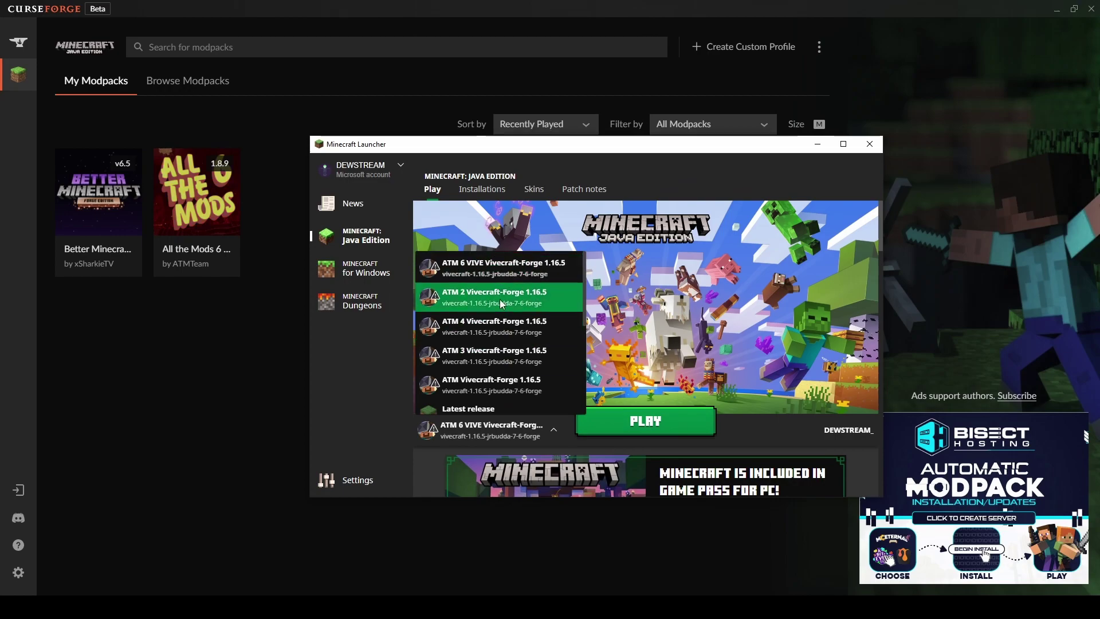
click(479, 267)
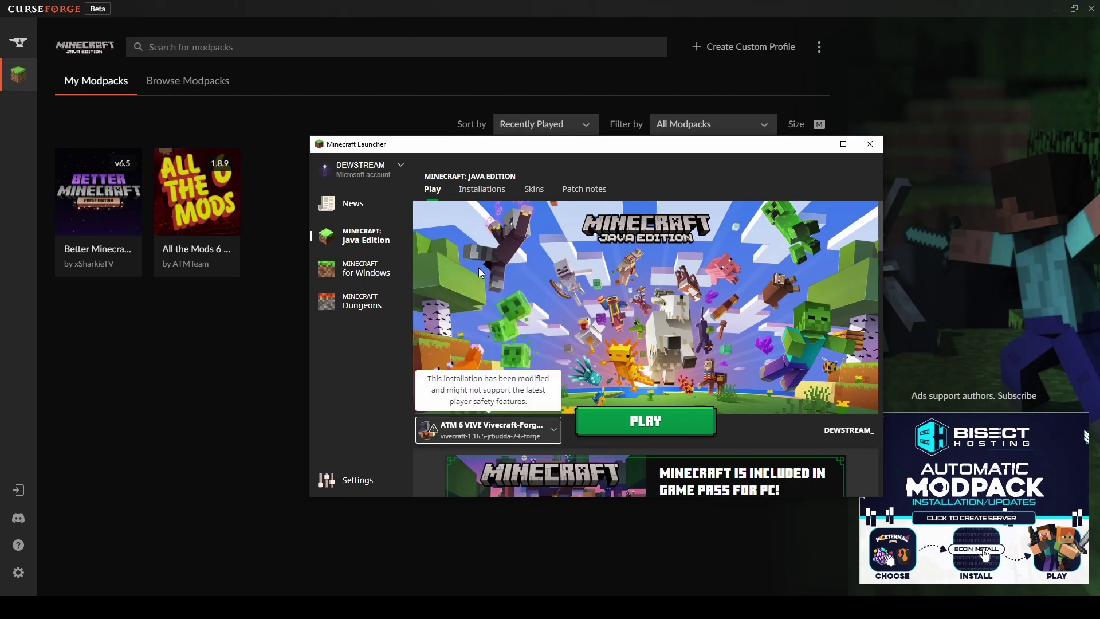
click(470, 429)
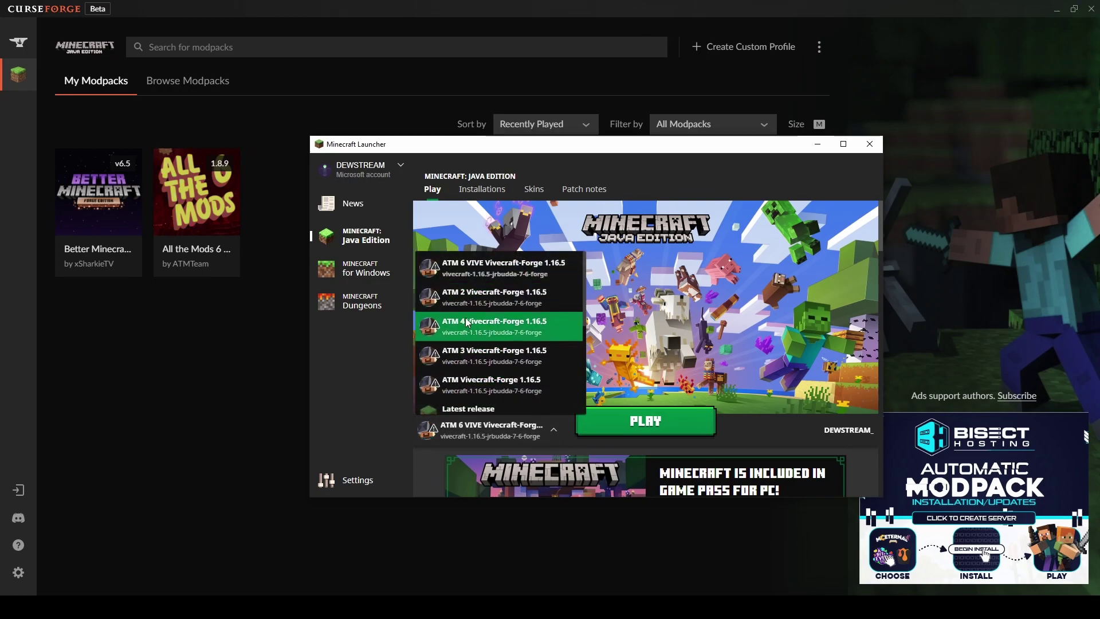
click(500, 273)
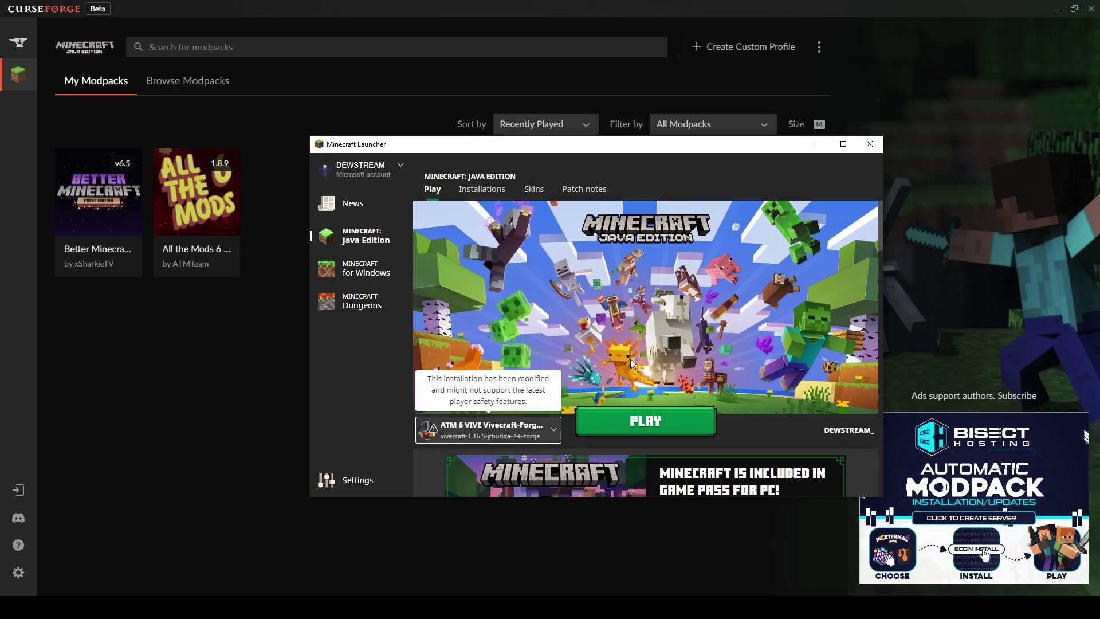
Step: Play ATM 6 VIVE, accepting the modified-installation risk warning
click(646, 431)
click(573, 346)
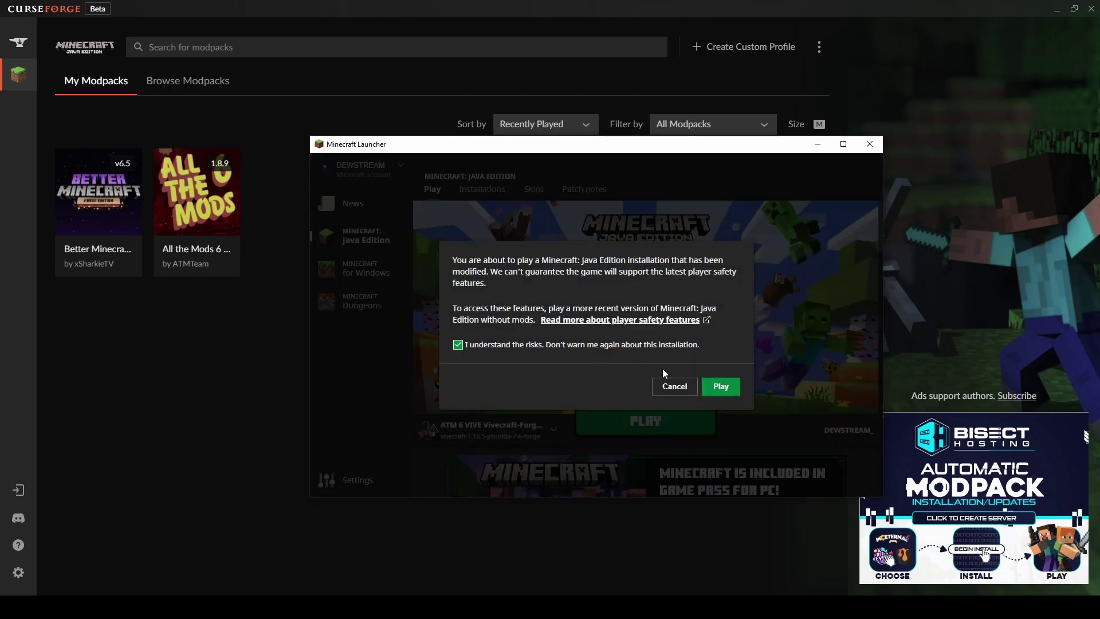
click(725, 389)
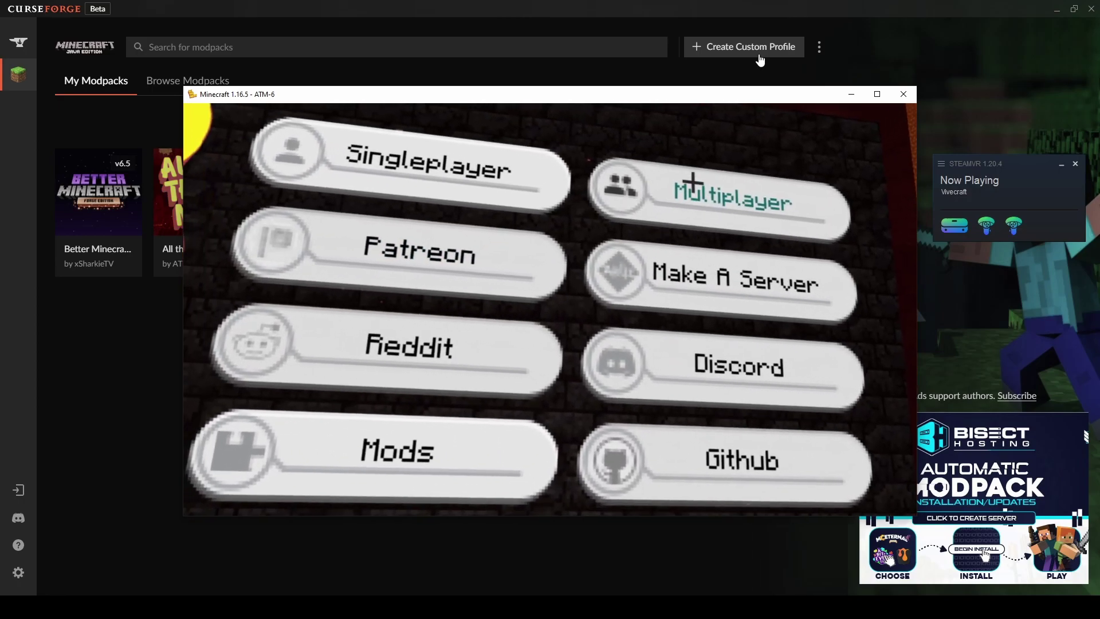
Step: Add a multiplayer server with the pasted address 173.234.31.51:25565, save it, and join
click(693, 184)
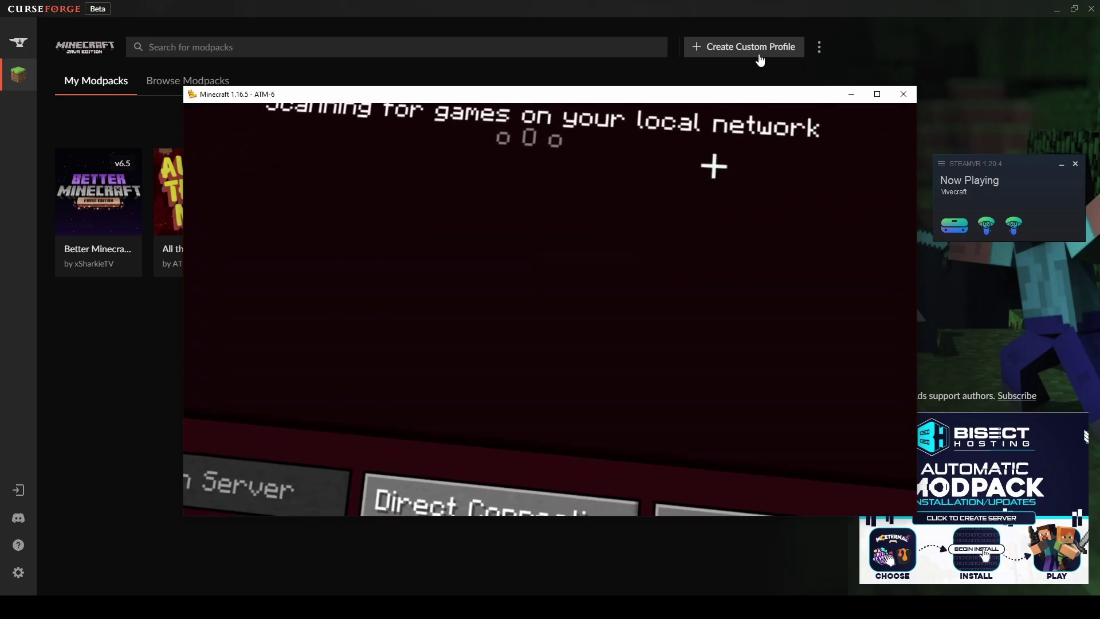
click(658, 380)
click(609, 275)
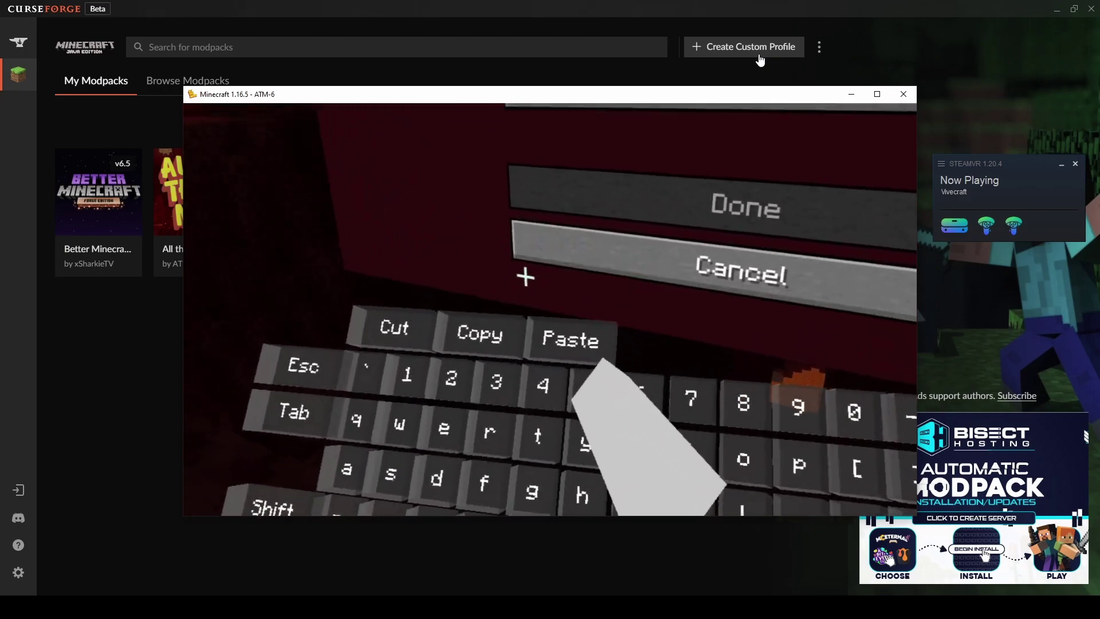
click(547, 335)
click(733, 212)
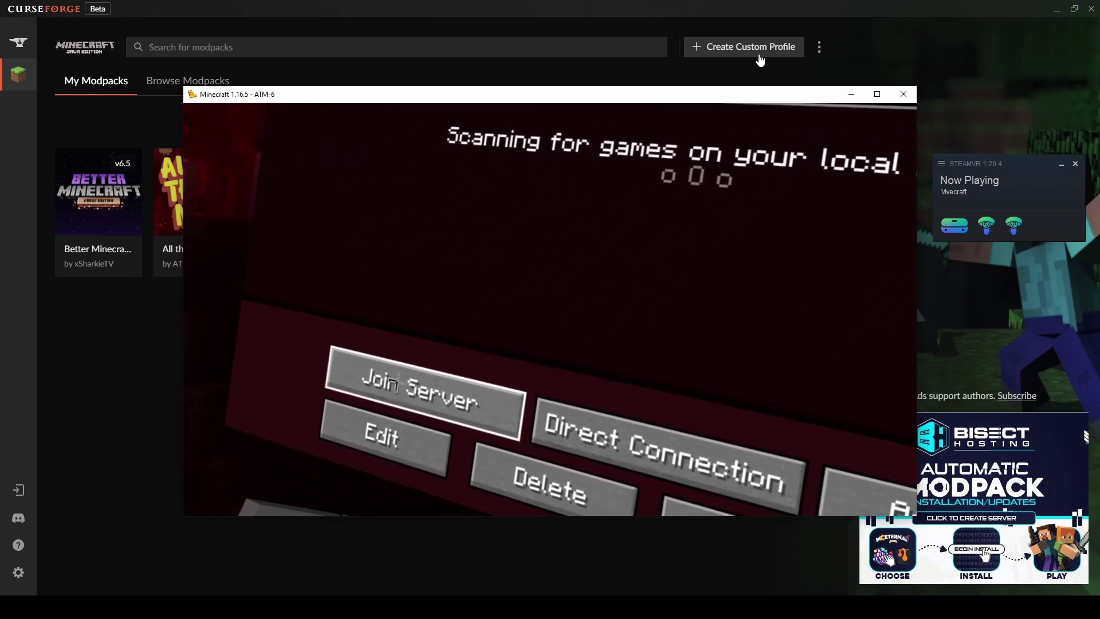
click(424, 390)
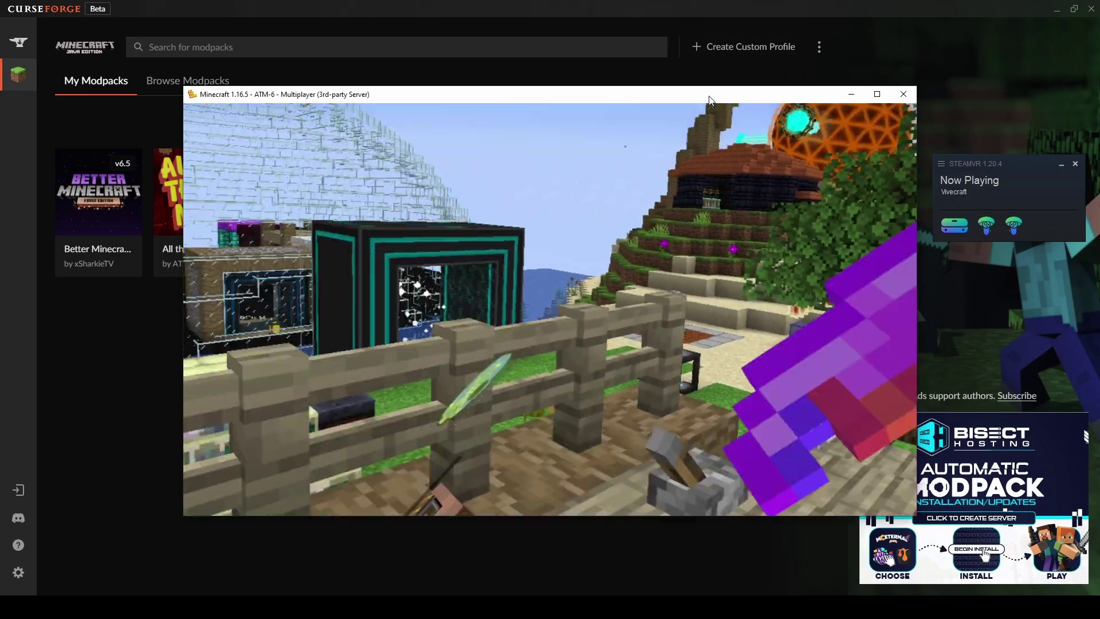
key(Escape)
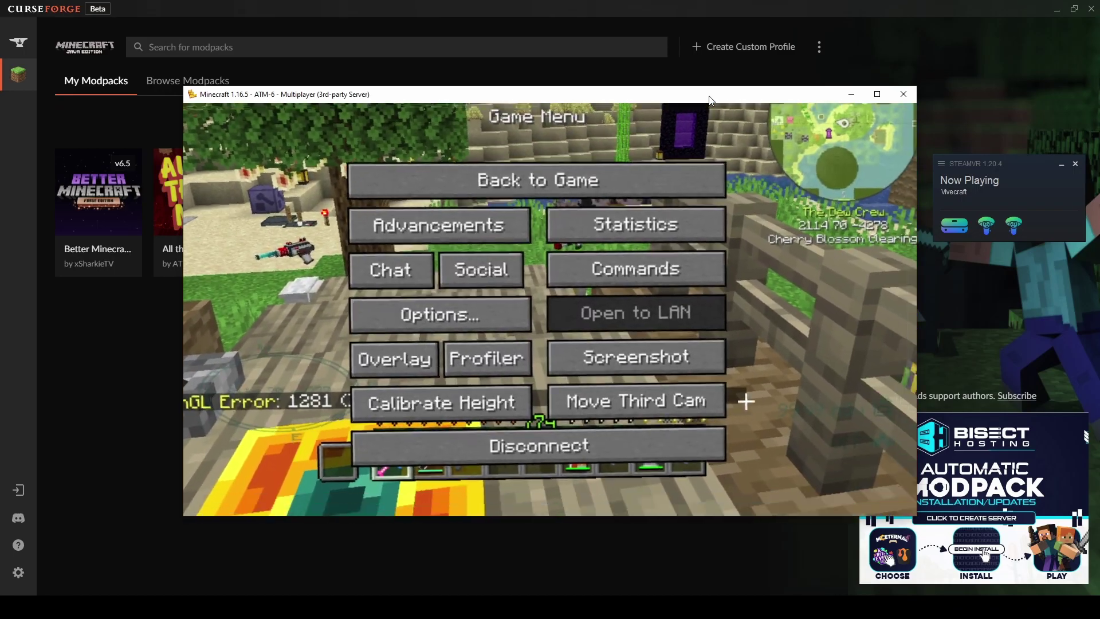